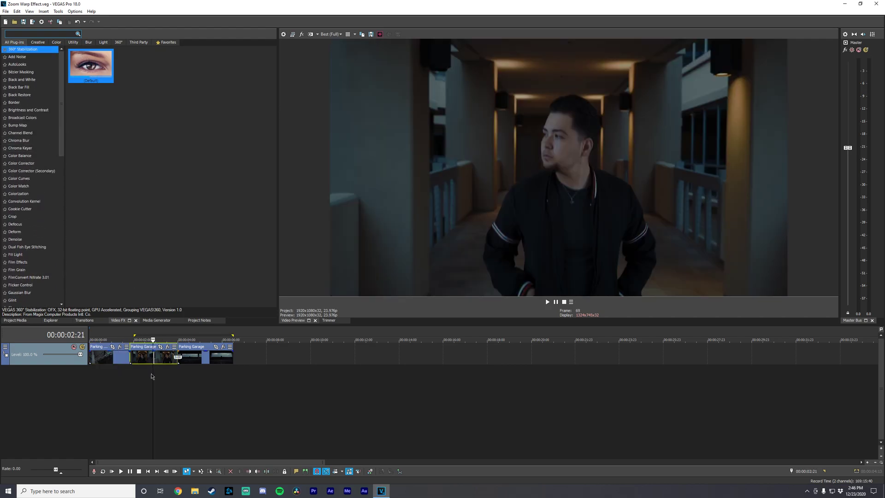
Open the Event Pan/Crop settings of the first Parking Garage clip on the timeline.
left_click(118, 360)
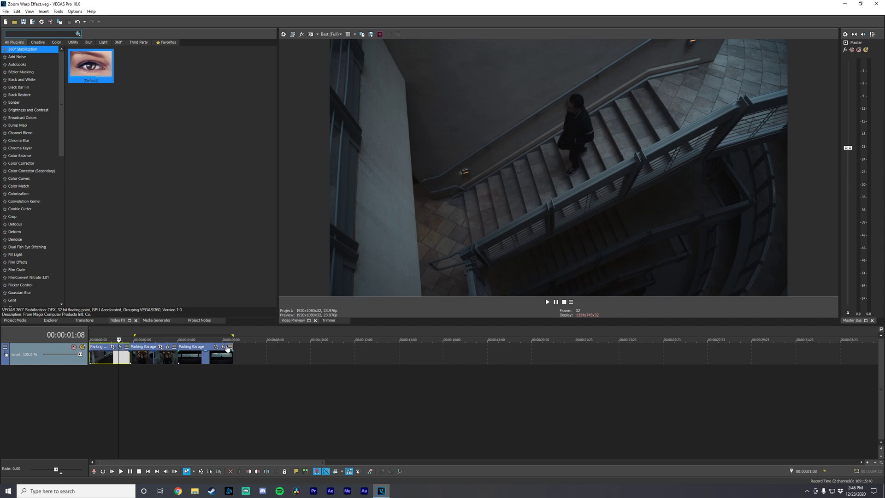
left_click_drag(324, 462, 212, 462)
left_click(224, 358)
left_click(303, 359)
left_click(150, 358)
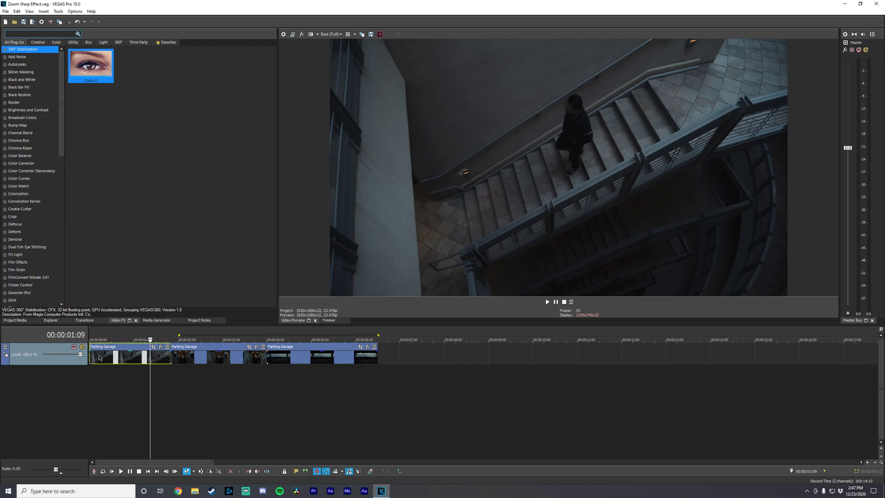
left_click(154, 347)
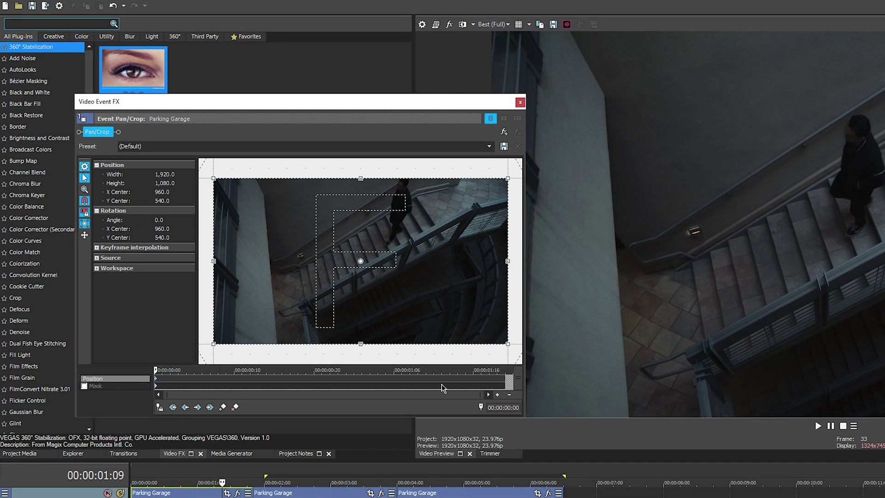
Add position keyframes at the first clip's last frame, 00:00:01:20, and five frames earlier at 00:00:01:15.
left_click_drag(442, 387, 513, 387)
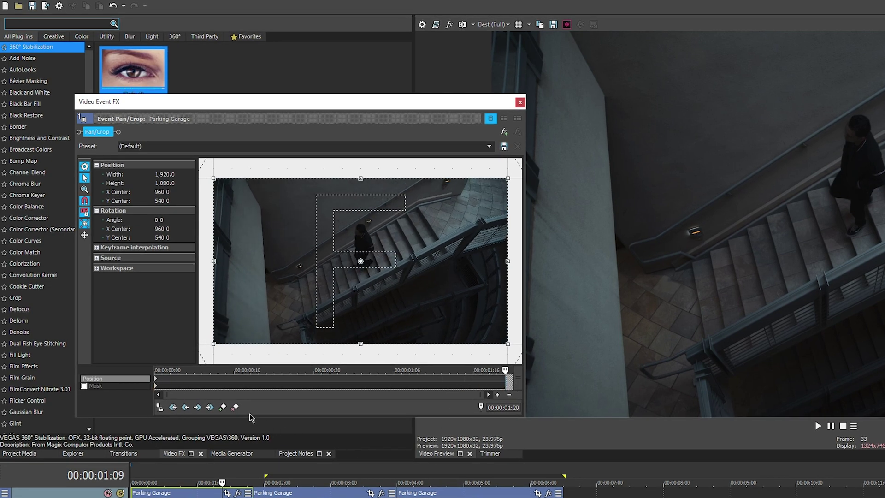
left_click(222, 408)
key("Left")
key("Left")
key("Left")
key("Left")
key("Left")
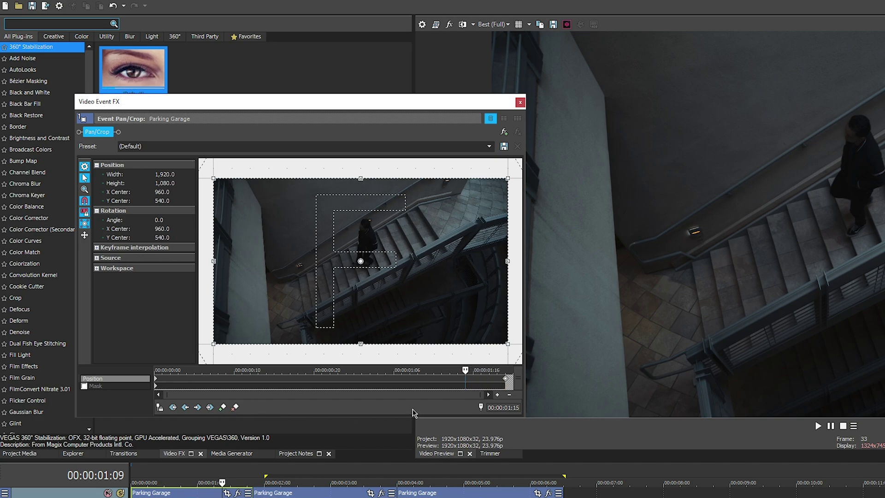
left_click(222, 408)
Set the interpolation of the first clip's position keyframes to Smooth.
left_click(509, 379)
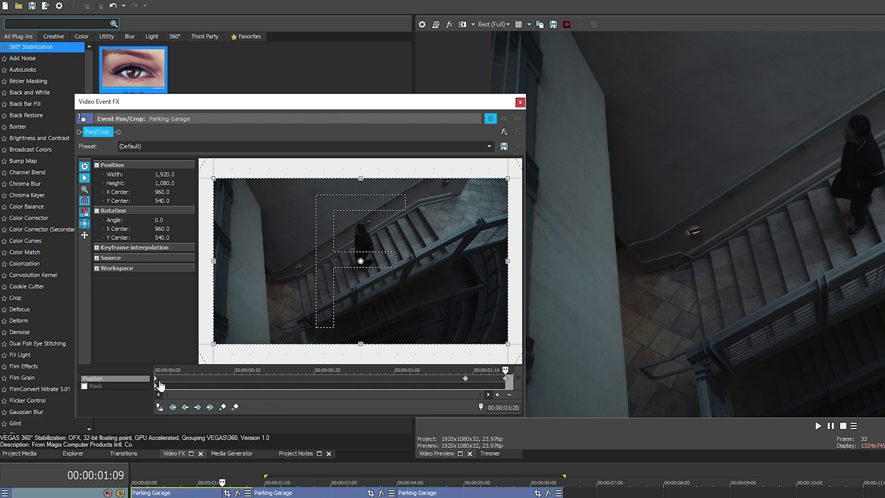
right_click(159, 382)
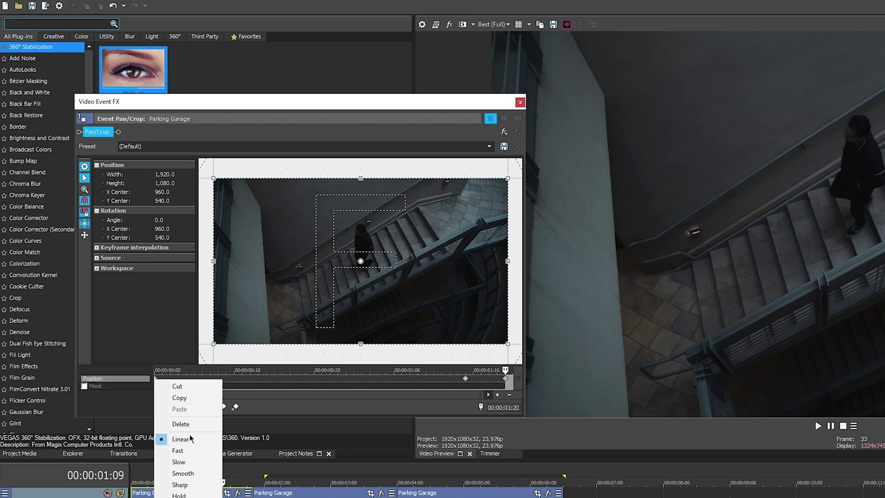
left_click(204, 475)
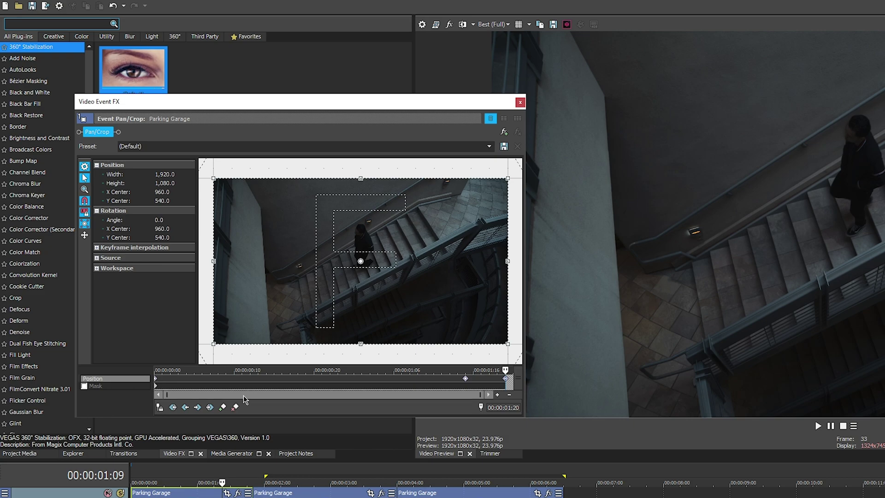
Crop the first clip's last keyframe to 960 by 540 about its center and close the Pan/Crop window.
left_click(465, 377)
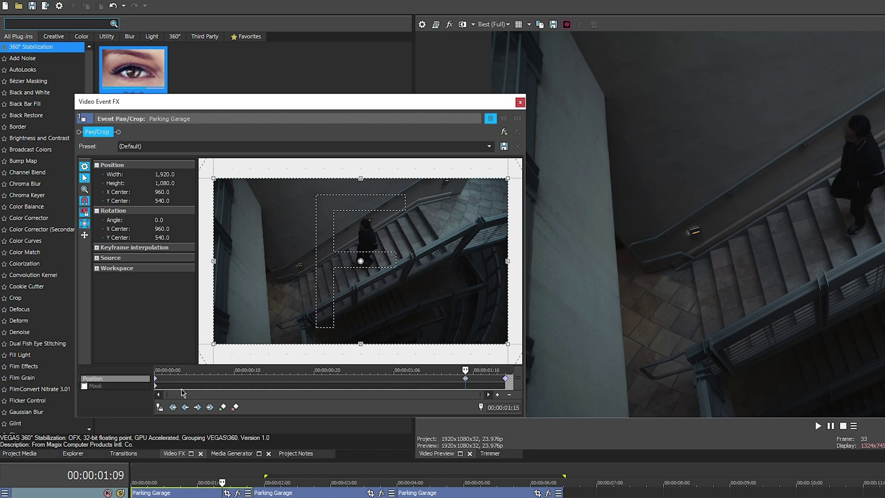
left_click(157, 387)
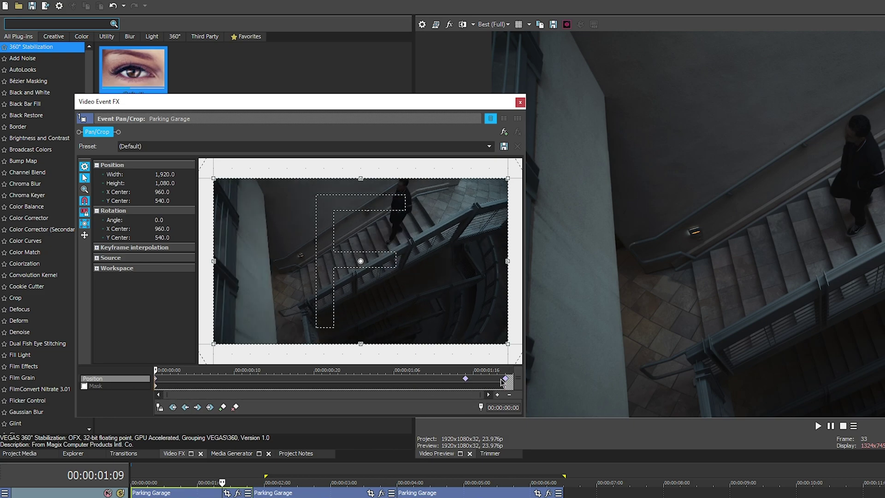
left_click(503, 380)
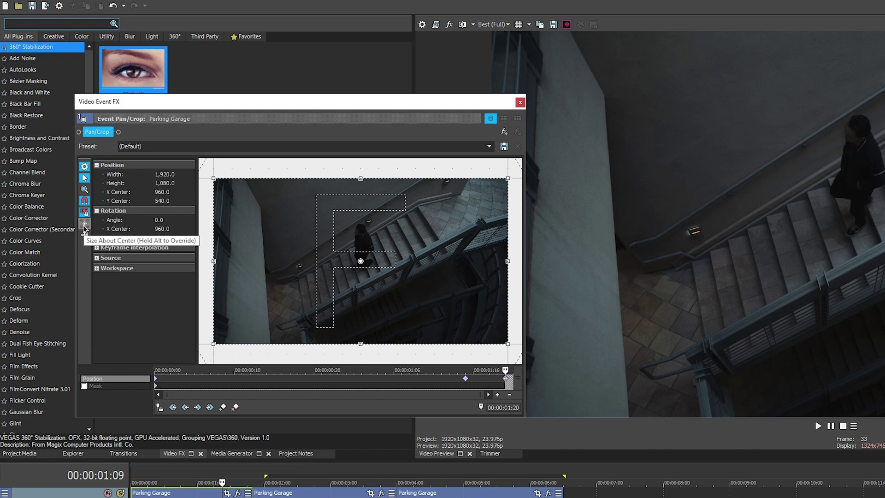
left_click(85, 201)
left_click_drag(219, 185, 274, 226)
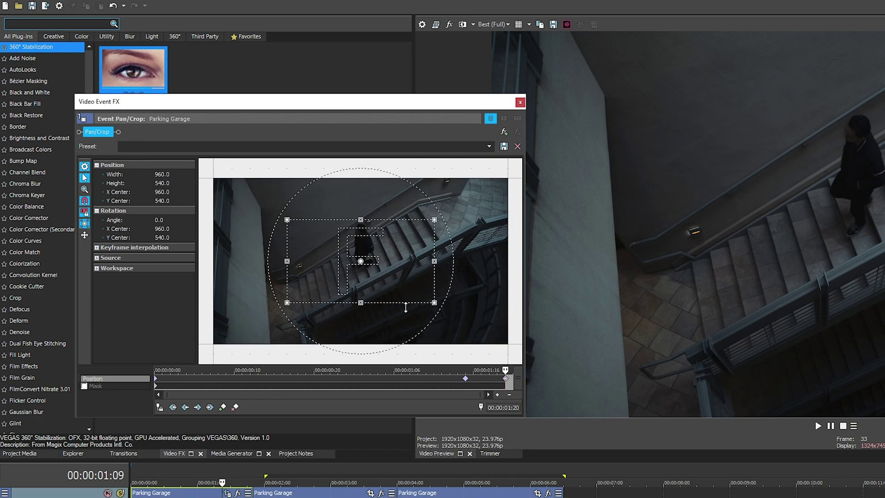
left_click(521, 102)
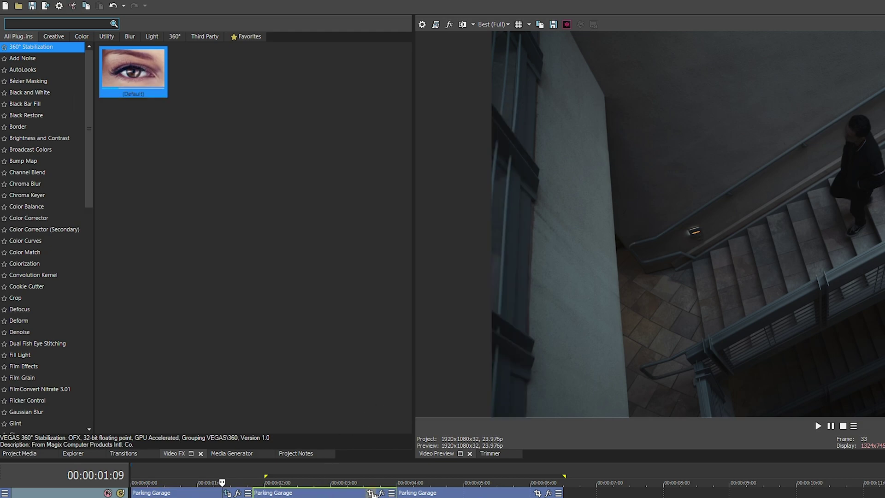
Open the second clip's Pan/Crop settings and add a position keyframe at 00:00:00:05.
left_click(371, 493)
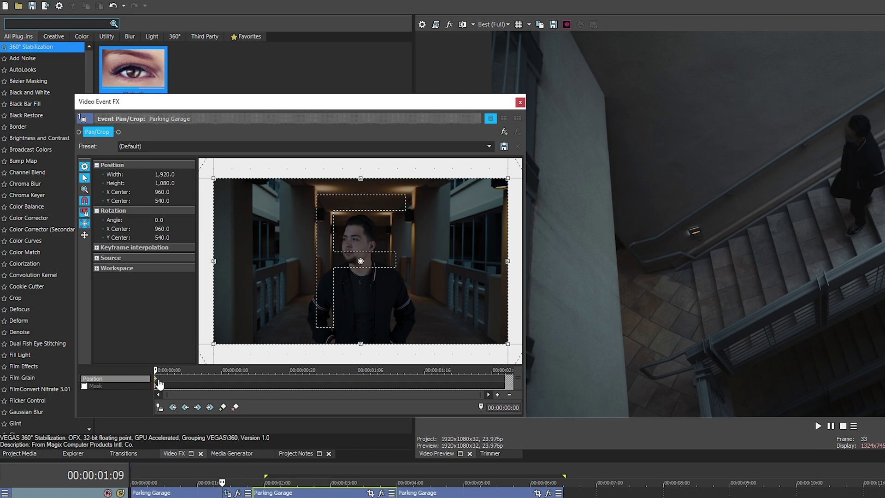
left_click_drag(159, 384, 188, 385)
left_click(222, 407)
Add position keyframes at the second clip's last frame, 00:00:02:04, and five frames earlier at 00:00:01:23.
left_click(505, 384)
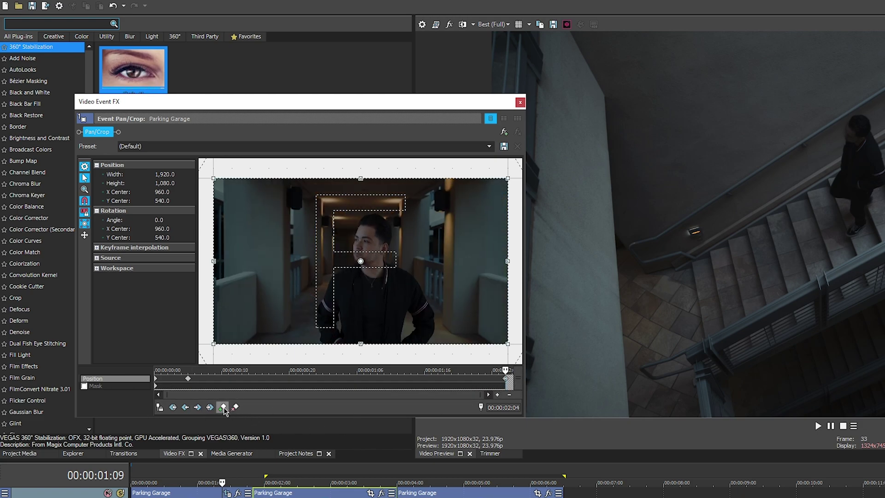
key("Left")
key("Left")
key("Left")
key("Left")
key("Left")
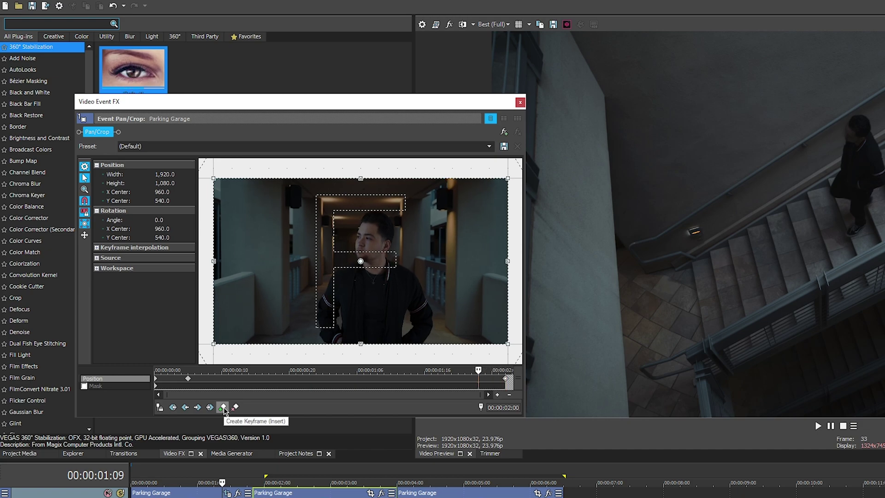
left_click(223, 407)
Set the second clip's position keyframes to Smooth and crop the last keyframe to 960 by 540.
left_click(505, 385)
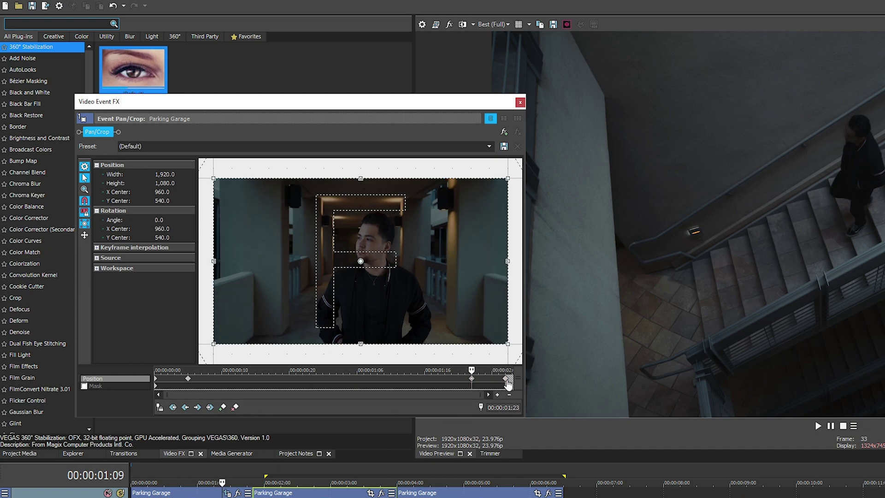
right_click(160, 382)
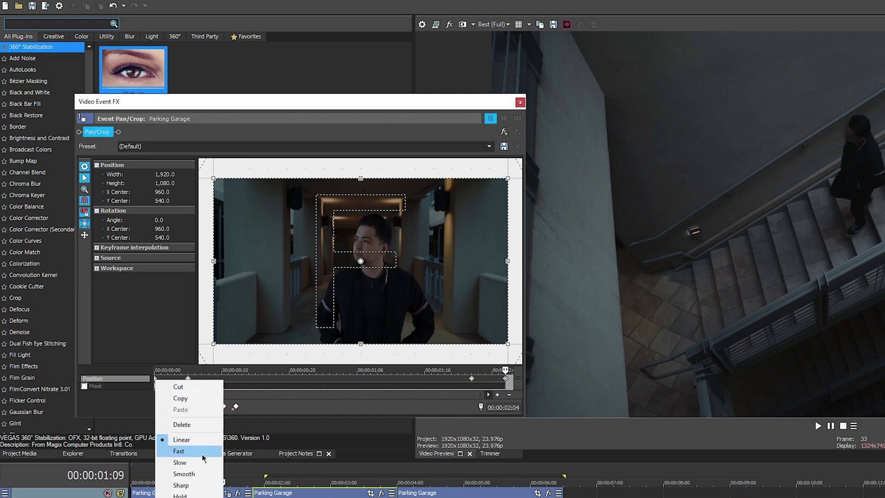
left_click(212, 473)
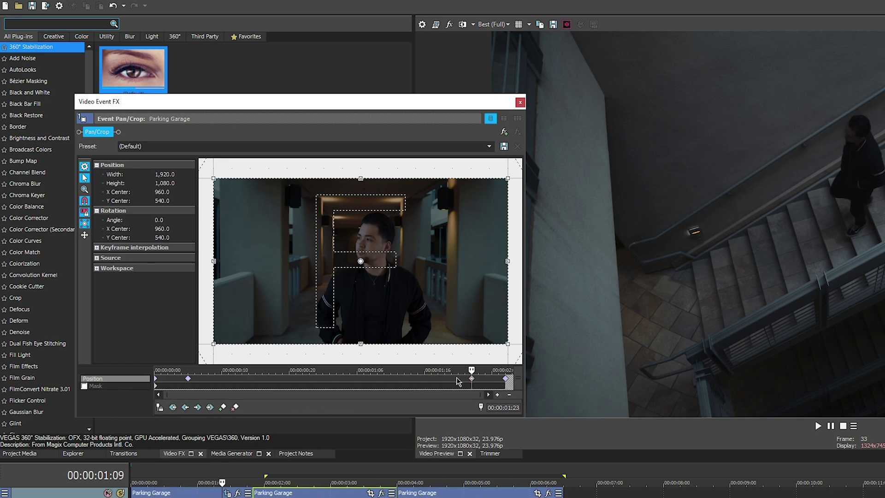
left_click_drag(214, 179, 287, 218)
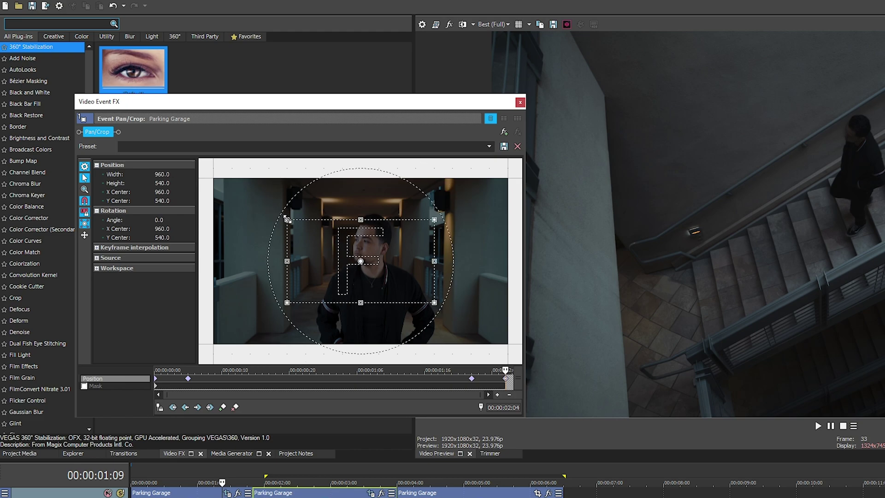
Crop the second clip's keyframes at 00:00:00:05 and 00:00:01:23 to 1,440 by 810, check all keyframes and close the Pan/Crop window.
left_click(160, 382)
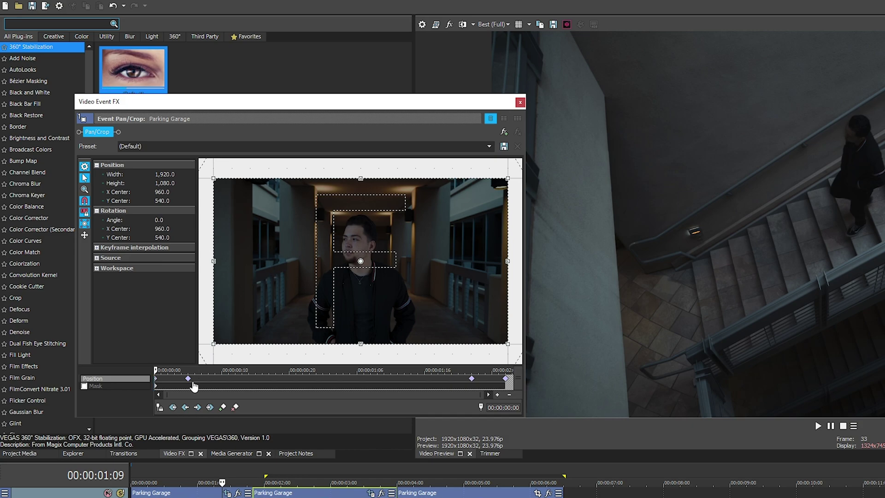
left_click(190, 381)
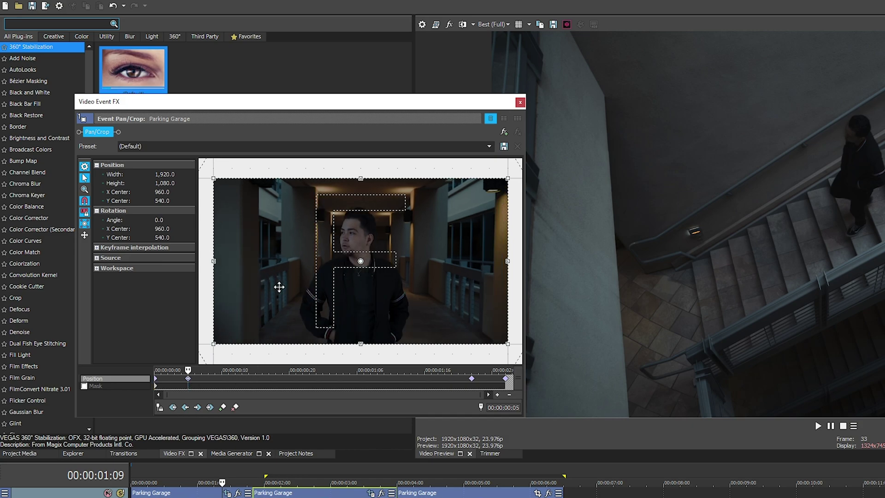
left_click_drag(220, 185, 250, 199)
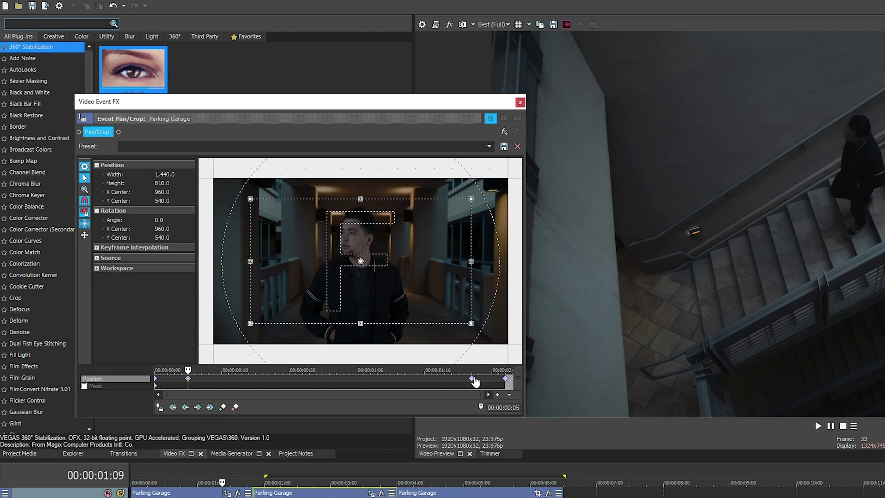
left_click(472, 379)
left_click_drag(223, 189, 250, 199)
left_click(188, 378)
left_click(472, 378)
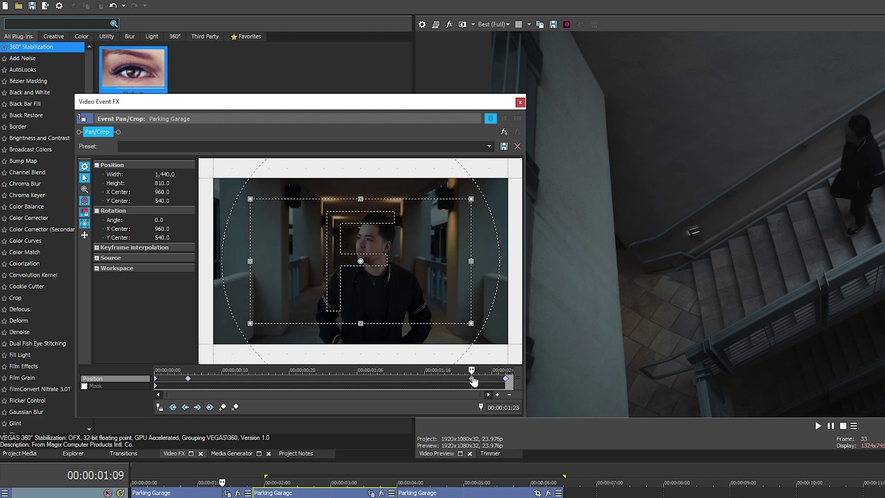
left_click(158, 385)
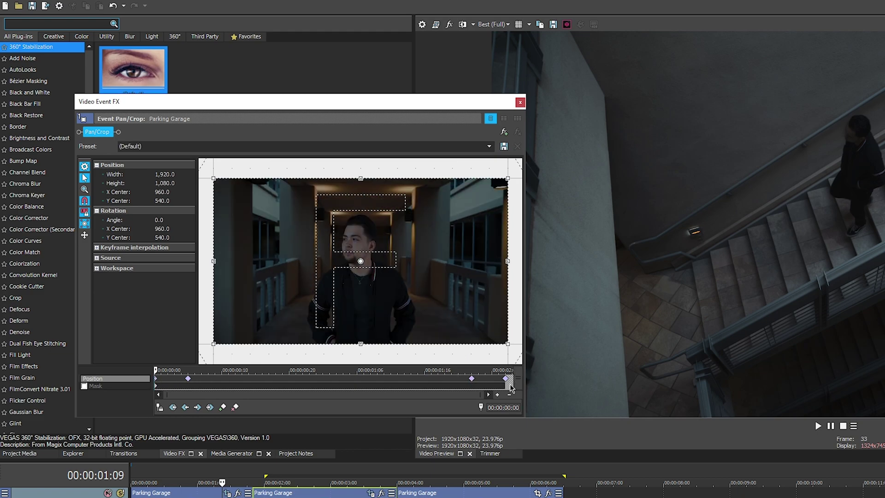
left_click(506, 379)
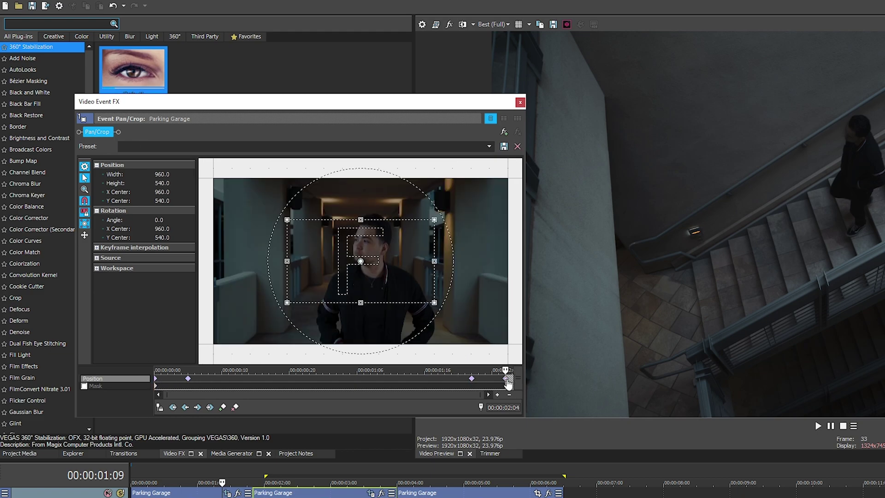
left_click(520, 102)
Step through the frames around the cut between the first and second clips.
left_click(246, 497)
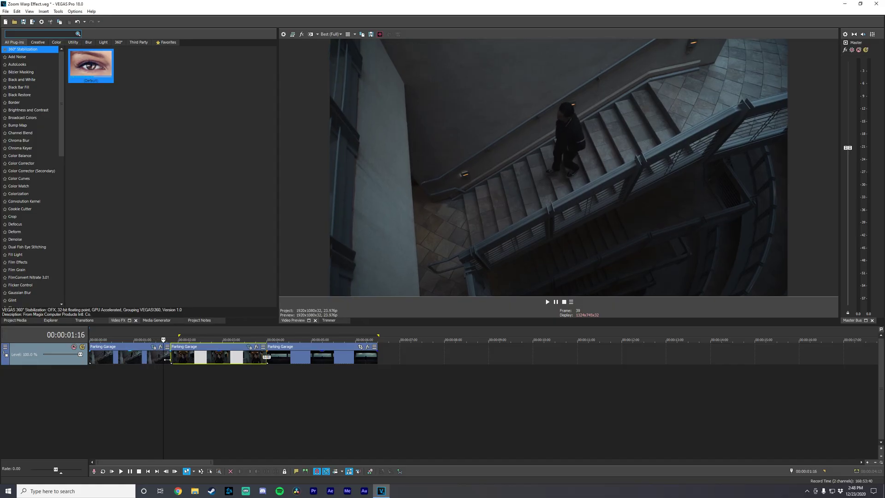
key("Right")
key("Right")
key("Right")
key("Right")
key("Left")
key("Left")
key("Left")
Open the third clip's Pan/Crop settings and add a position keyframe five frames after its start.
left_click_drag(169, 359, 286, 362)
left_click(361, 347)
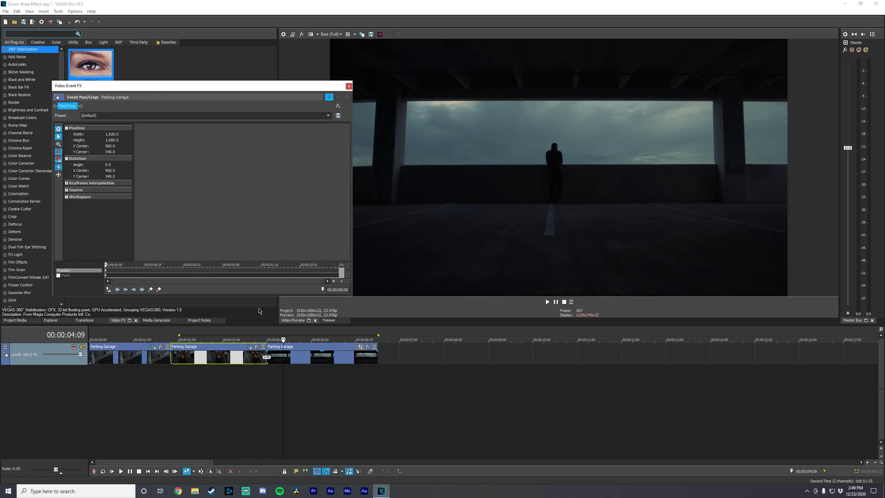
key("Right")
key("Right")
key("Right")
key("Right")
key("Right")
left_click(151, 289)
Add a position keyframe five frames before the end of the third clip.
key("End")
key("Left")
key("Left")
key("Left")
key("Left")
key("Left")
left_click(150, 289)
Crop in slightly on the third clip's keyframe five frames after the start and more tightly on its last keyframe.
double_click(340, 271)
key("Home")
left_click(124, 271)
left_click_drag(145, 137, 161, 146)
left_click(320, 271)
left_click(339, 271)
left_click_drag(145, 137, 194, 164)
Set the preview quality to Preview (Auto) and play the timeline from the beginning.
left_click(336, 34)
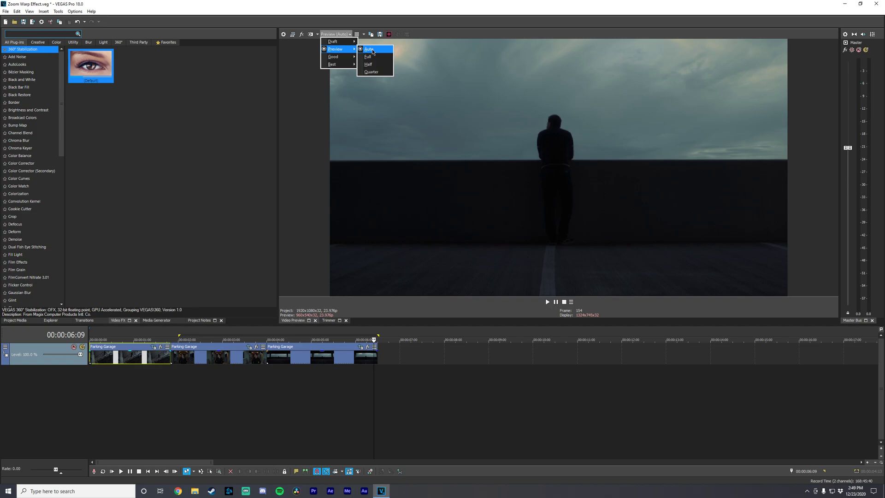
left_click(373, 52)
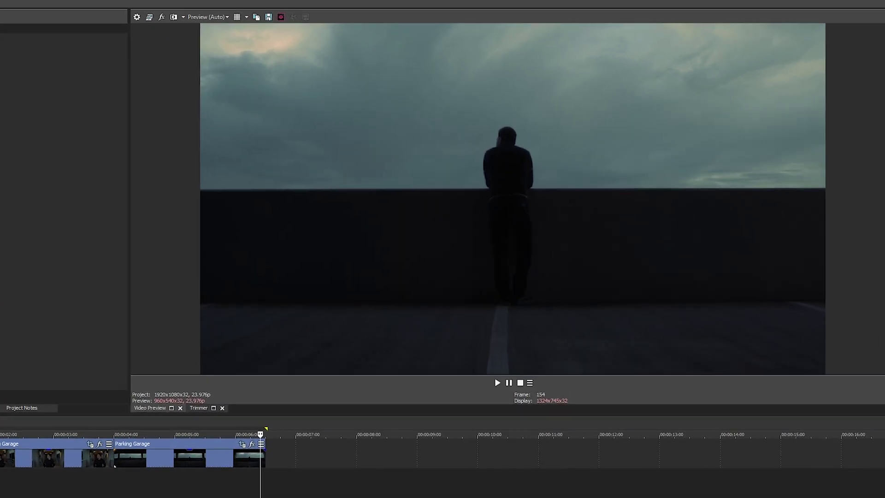
left_click(90, 378)
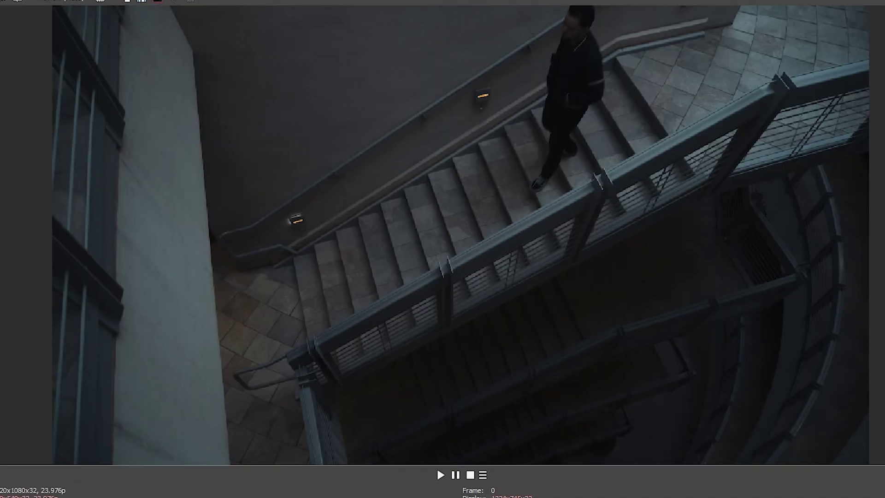
key("space")
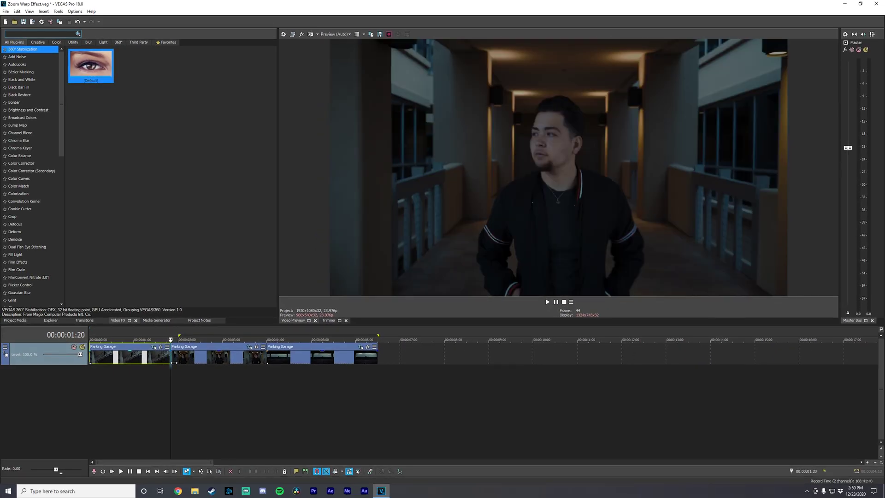
Apply the default Lens Correction effect to the first Parking Garage clip.
left_click_drag(174, 363, 155, 365)
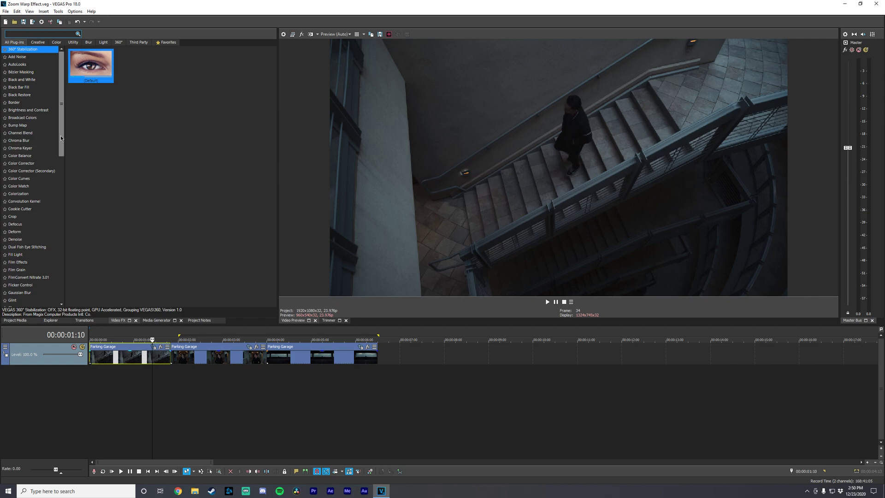
left_click_drag(62, 139, 63, 217)
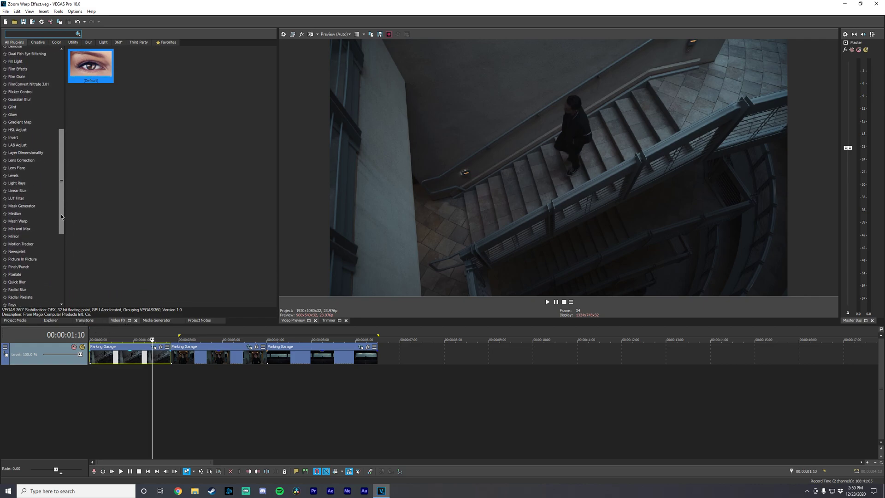
left_click(44, 160)
left_click(97, 76)
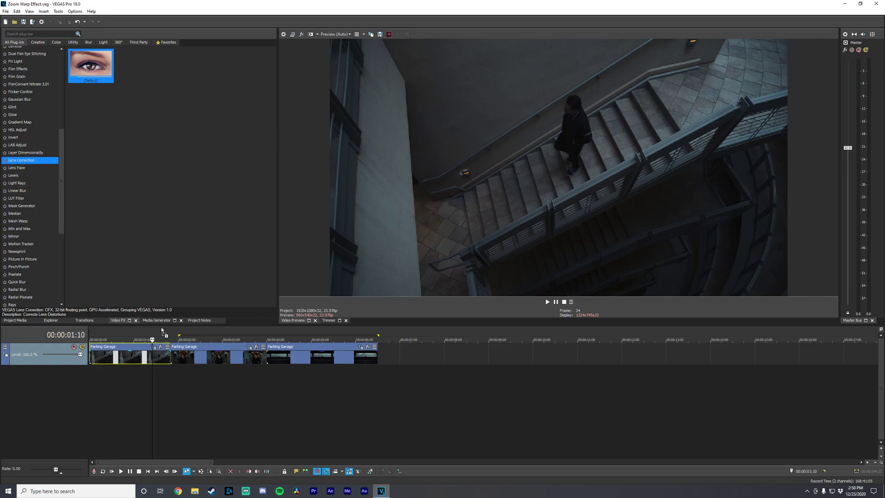
left_click_drag(148, 361, 147, 361)
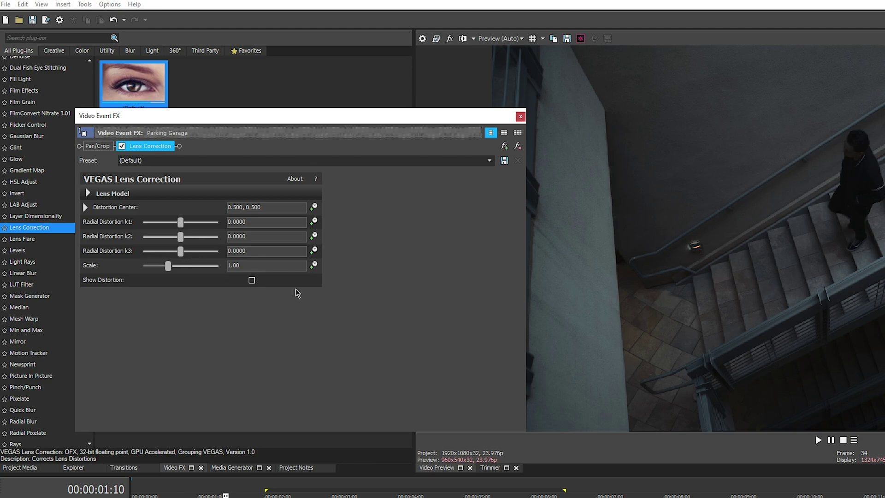
Animate Radial Distortion k3 on the first clip with additional Lens Correction keyframes at 00:00:01:20 and 00:00:01:14.
left_click(314, 251)
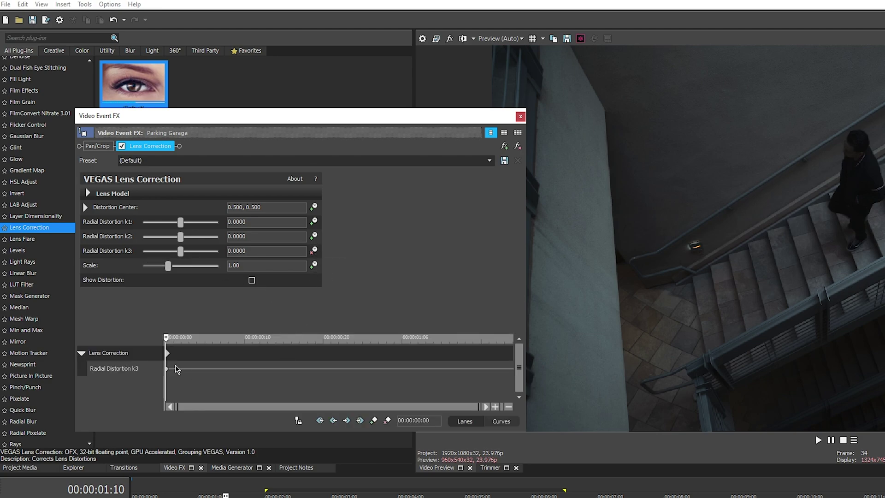
left_click(188, 354)
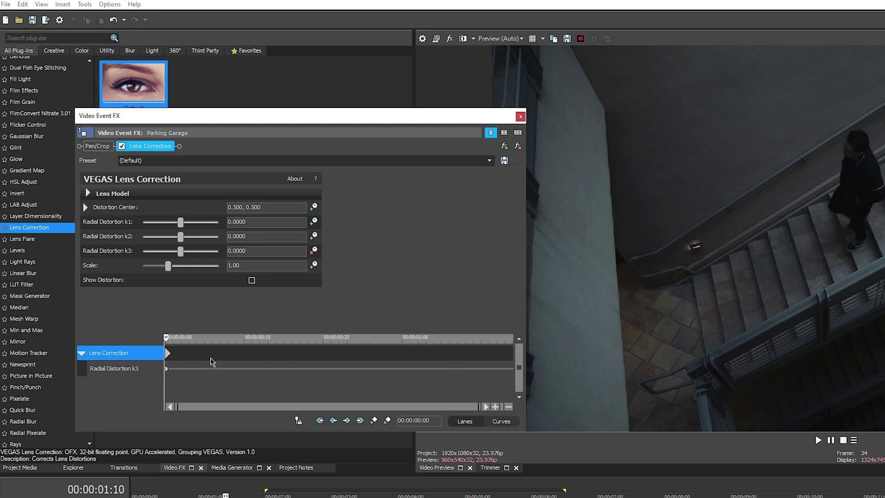
left_click_drag(488, 355, 520, 360)
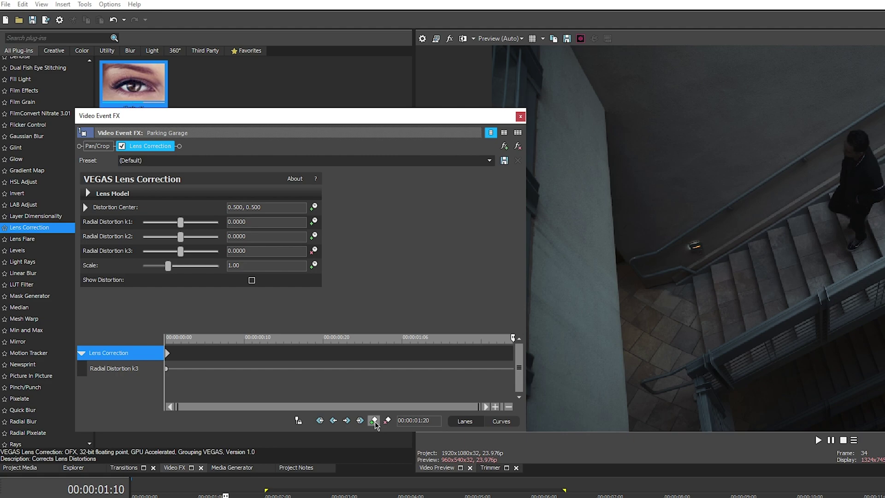
key("Left")
key("Left")
key("Left")
key("Left")
key("Left")
key("Left")
left_click(375, 420)
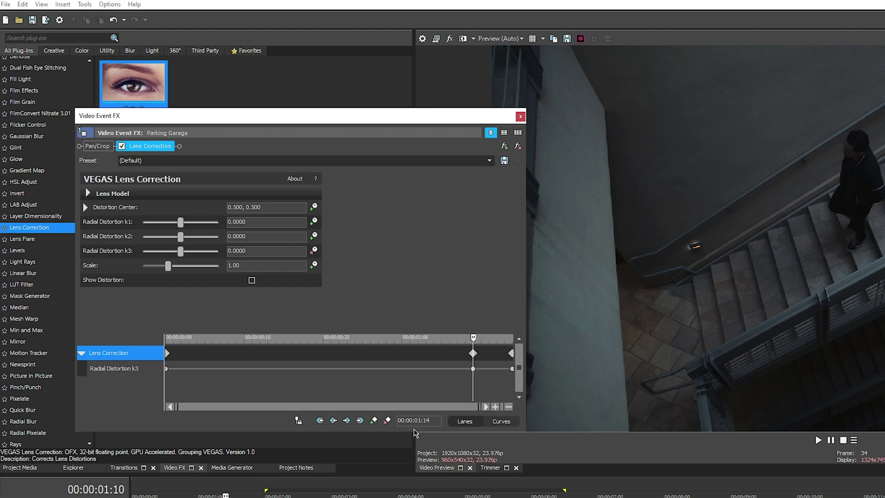
Change all of the first clip's Radial Distortion k3 keyframes to Smooth Fade.
left_click(512, 369)
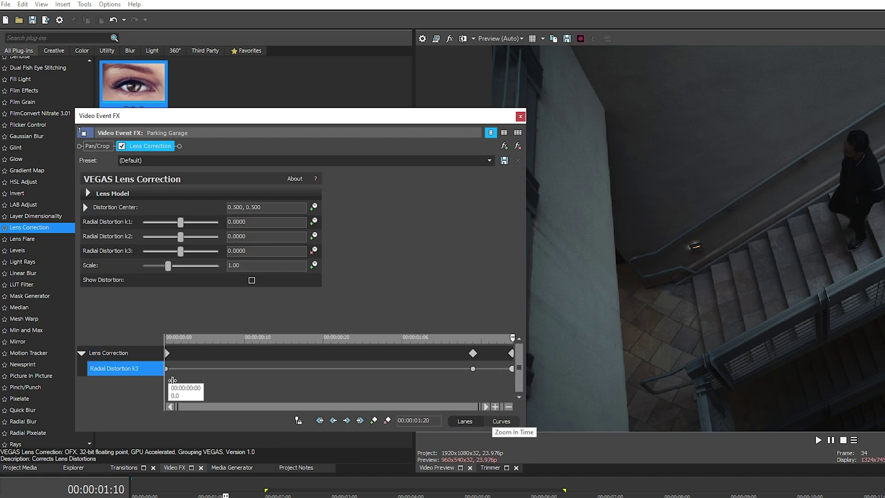
right_click(166, 369)
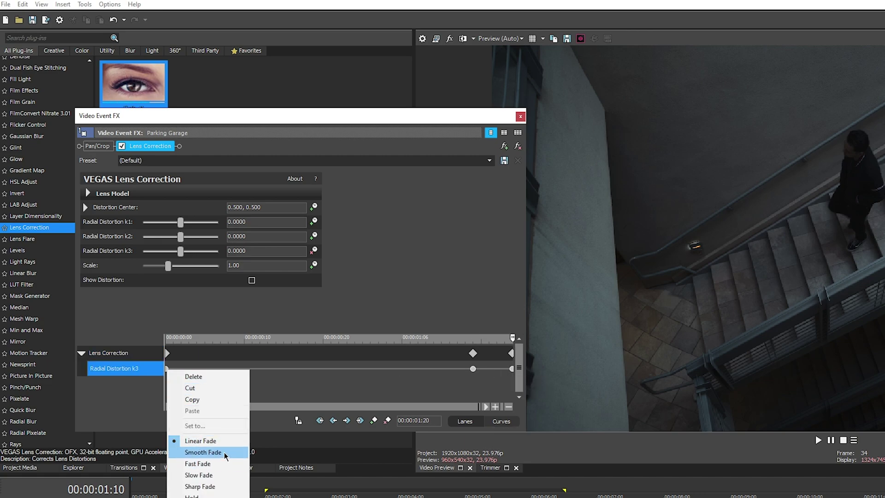
left_click(223, 452)
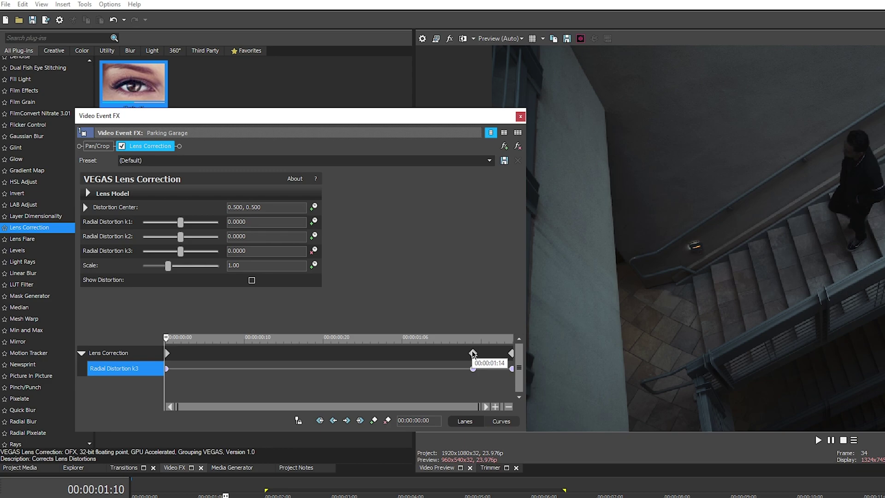
Set Radial Distortion k3 to -0.3 on the first clip's last keyframe and close the effect settings.
left_click(511, 354)
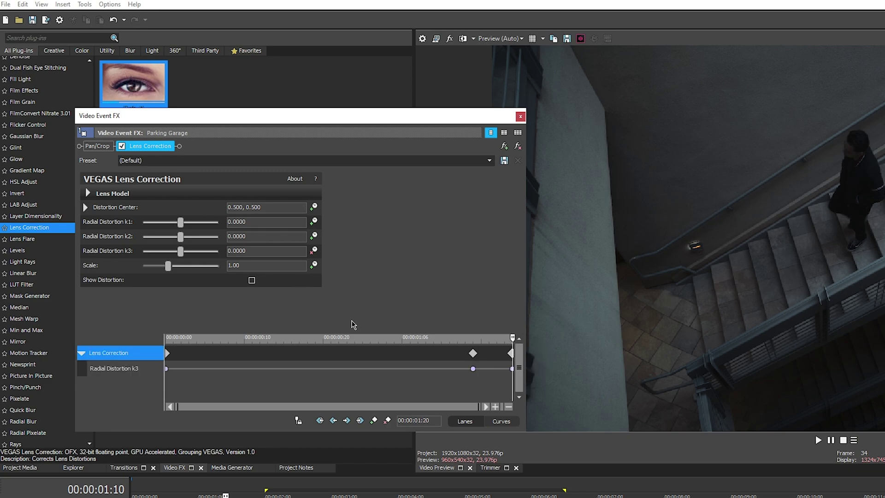
left_click(473, 353)
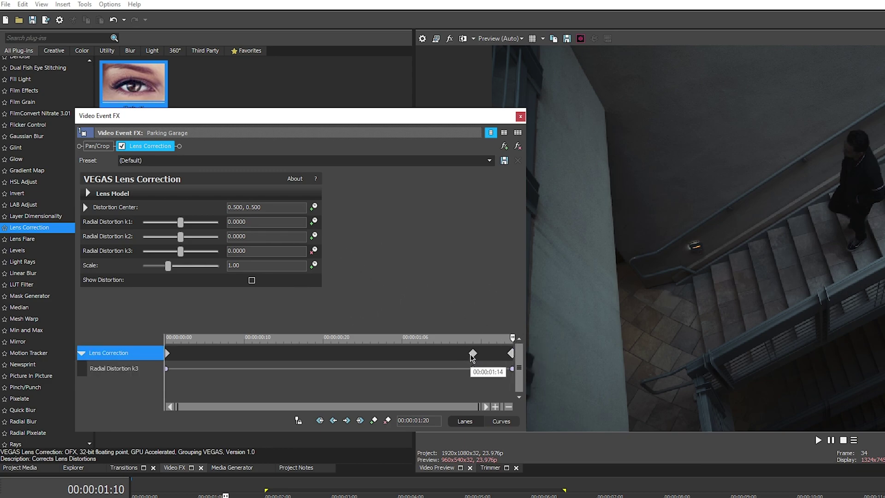
left_click(511, 354)
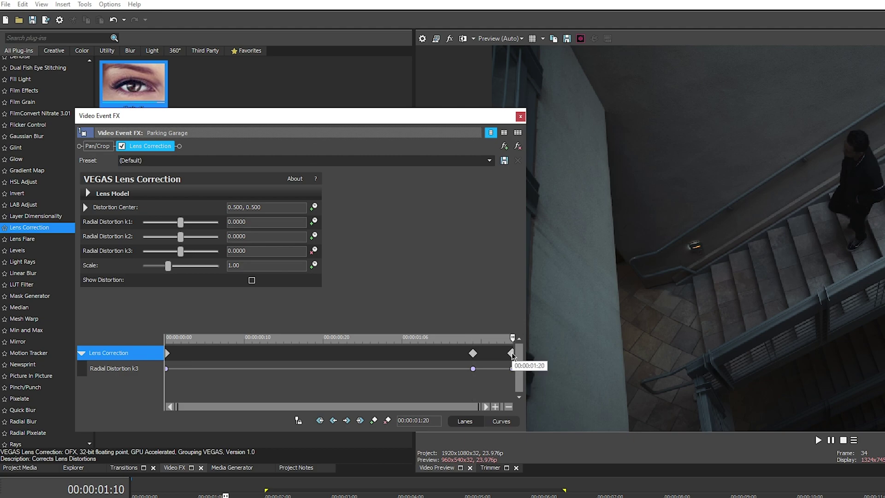
left_click_drag(271, 253, 216, 270)
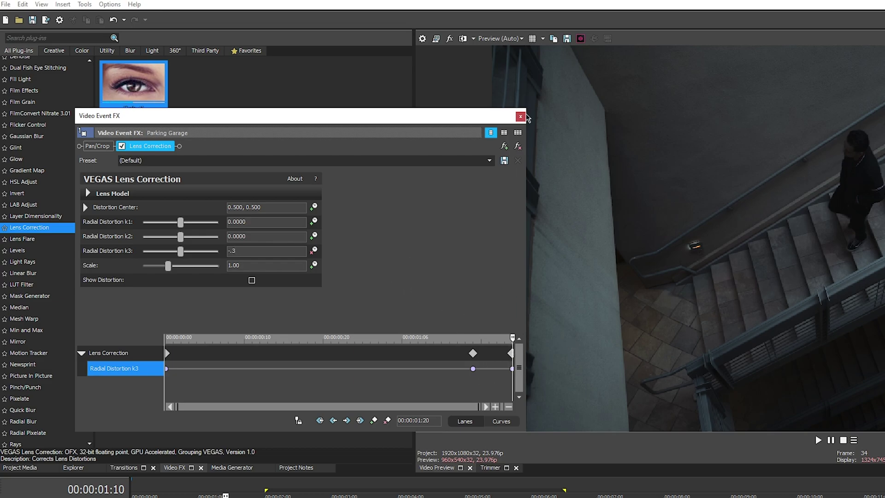
left_click(521, 116)
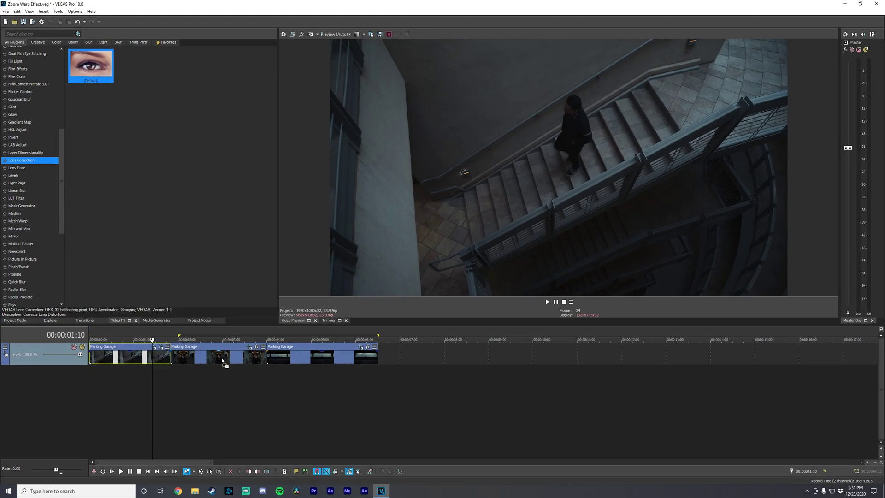
Apply the default Lens Correction effect to the second clip and enable animation for Radial Distortion k3.
left_click_drag(223, 360, 224, 362)
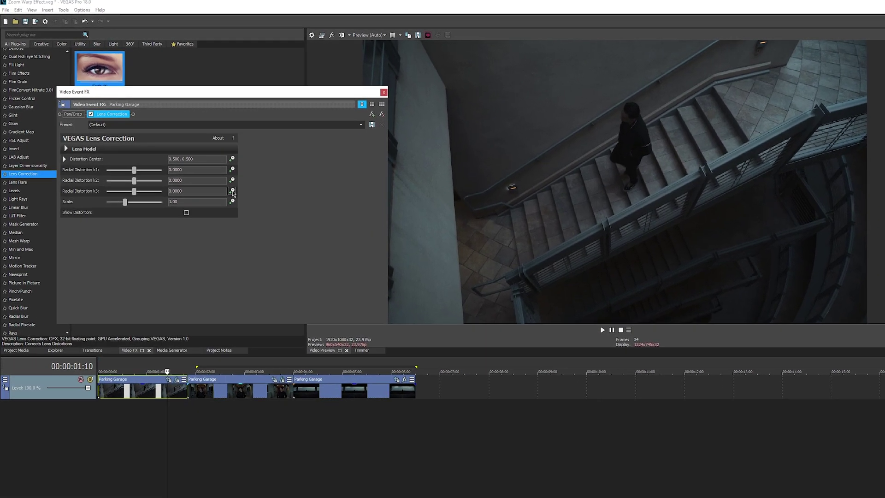
left_click(210, 175)
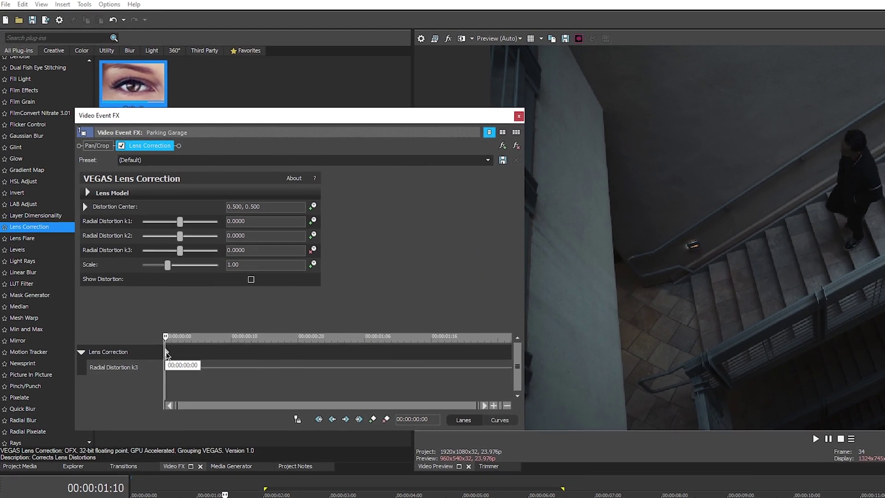
Add Lens Correction keyframes to the second clip at 00:00:00:05, 00:00:02:04 and 00:00:01:22.
left_click(157, 334)
key("Right")
key("Right")
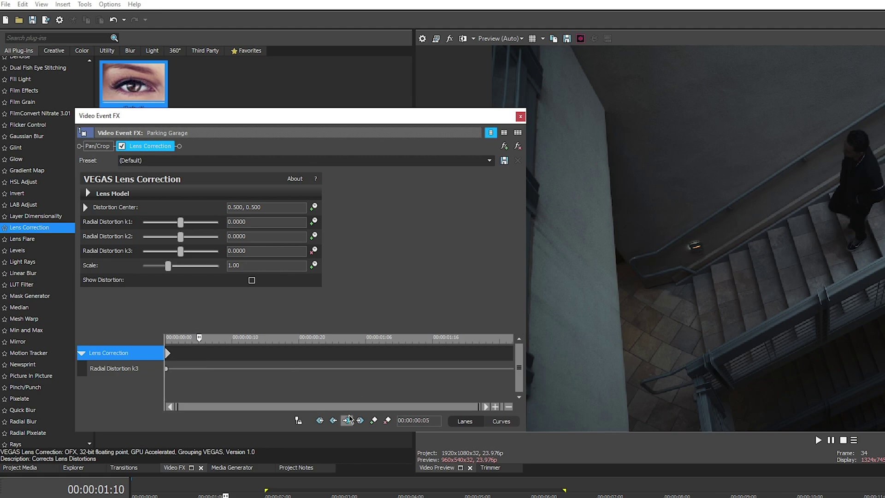
left_click(373, 420)
left_click_drag(463, 361, 514, 360)
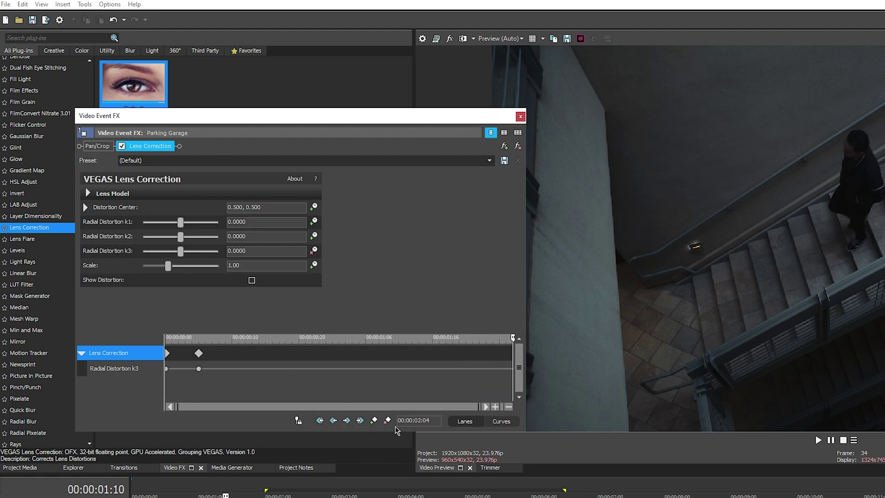
key("Left")
key("Left")
key("Left")
key("Left")
key("Left")
key("Left")
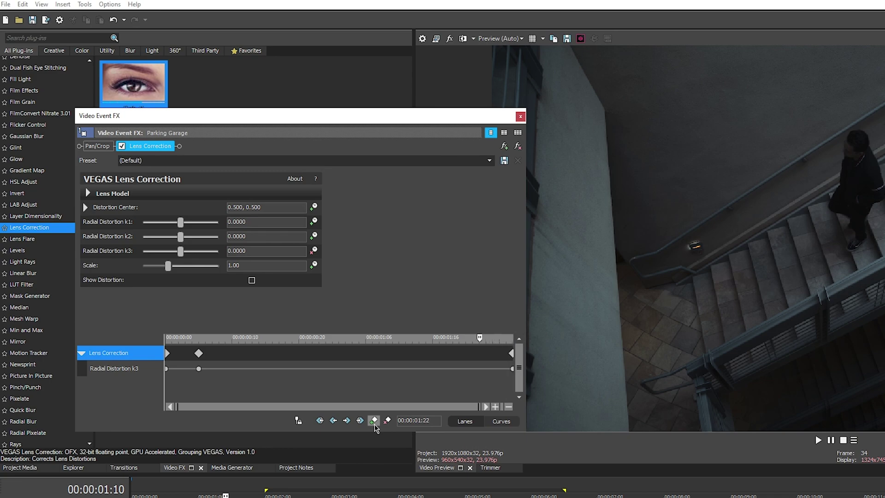
Change all of the second clip's Radial Distortion k3 keyframes to Smooth Fade.
left_click(513, 368)
right_click(166, 369)
left_click(226, 452)
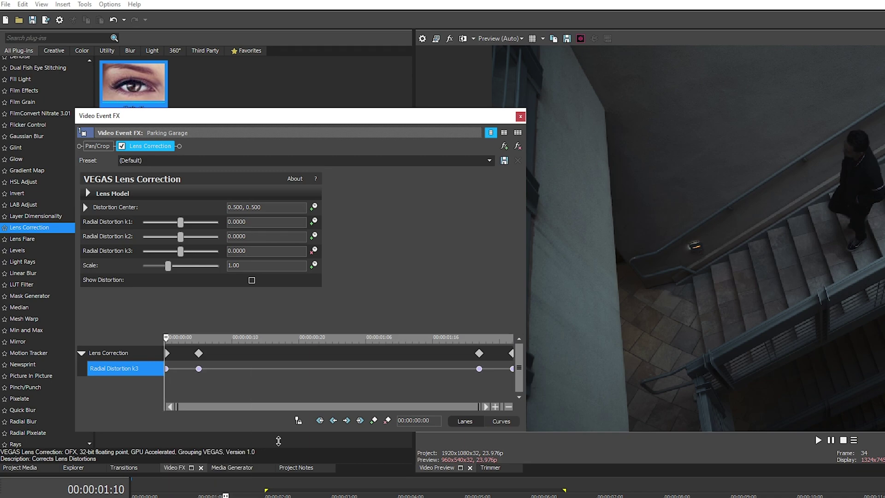
Set Radial Distortion k3 to -0.15 on the second clip's first keyframe.
left_click(167, 354)
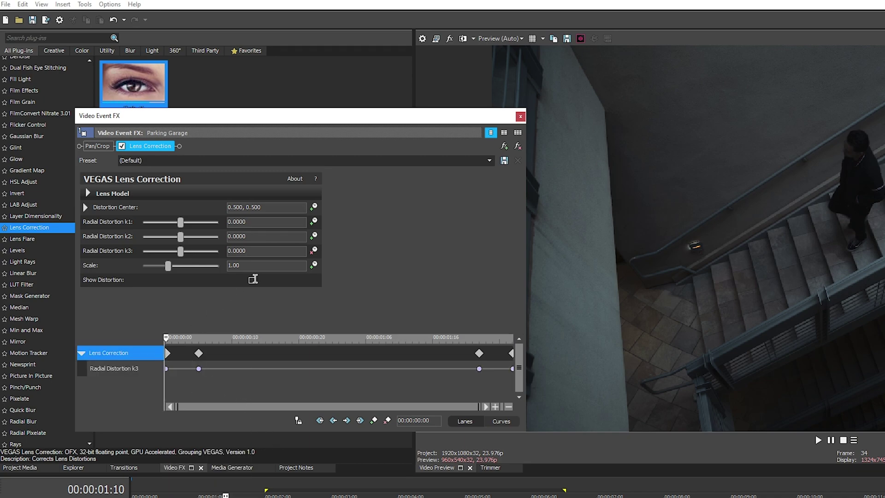
left_click_drag(270, 254, 217, 265)
key("BackSpace")
type("-0.15")
key("Return")
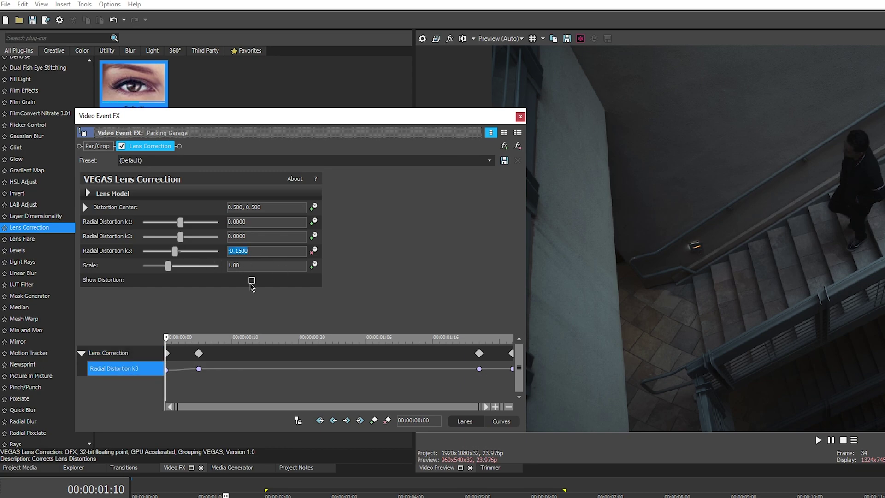
Set Radial Distortion k3 to -0.3 on the second clip's last keyframe and close the effect settings.
left_click(199, 353)
left_click(480, 354)
left_click(515, 354)
left_click(276, 250)
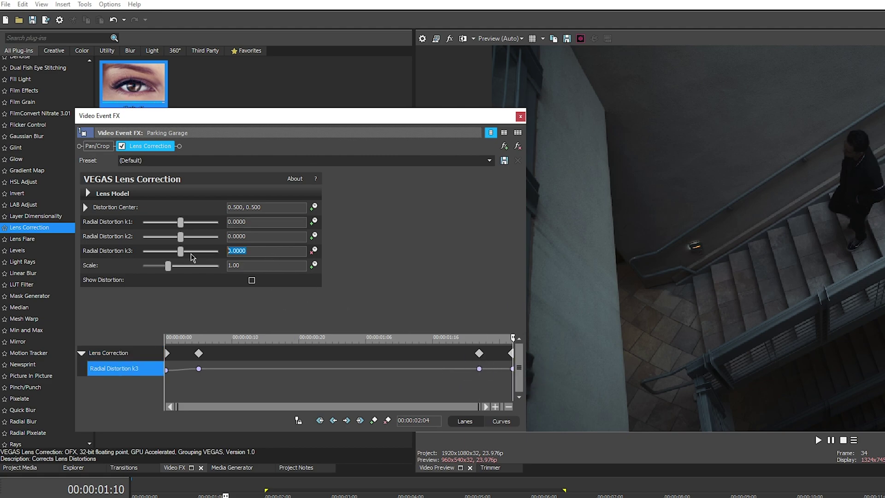
type("-0.3")
key("Return")
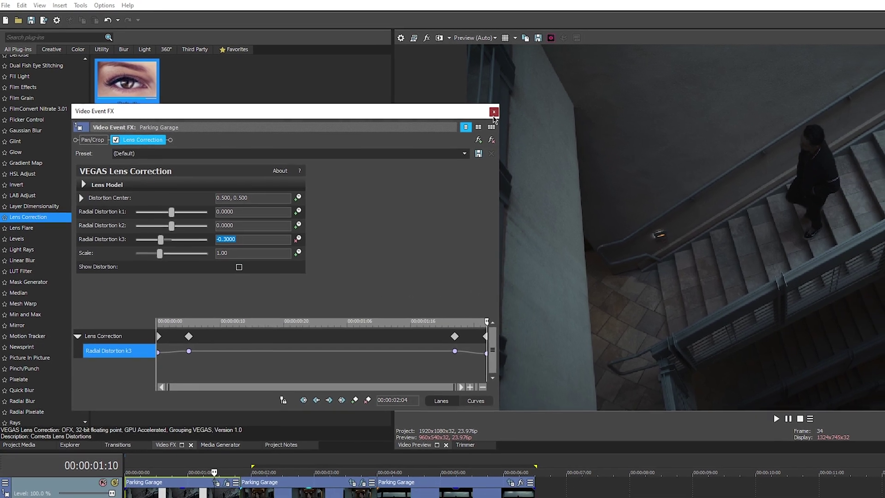
left_click(521, 117)
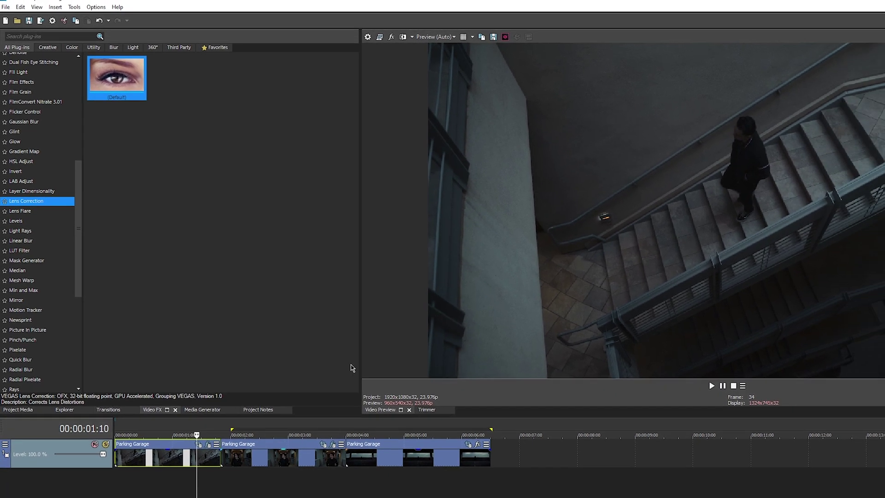
Set the preview quality to Best (Auto) and play the timeline from within the first clip.
left_click(158, 421)
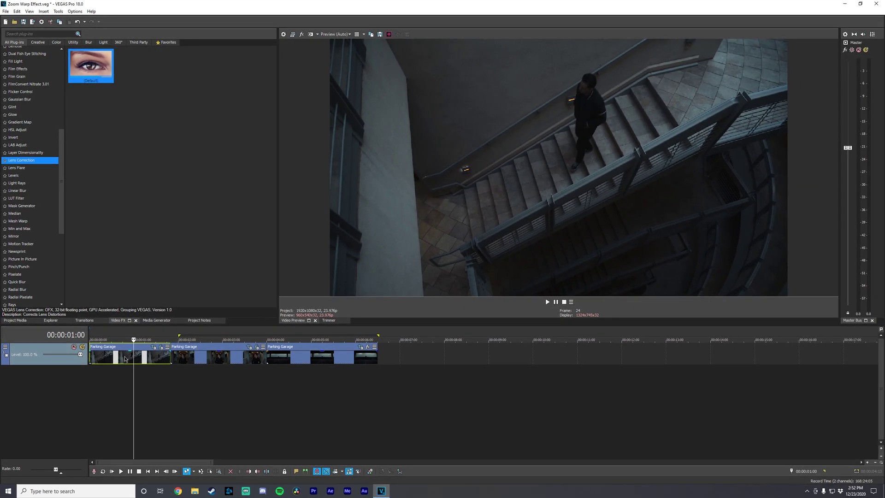
left_click(336, 34)
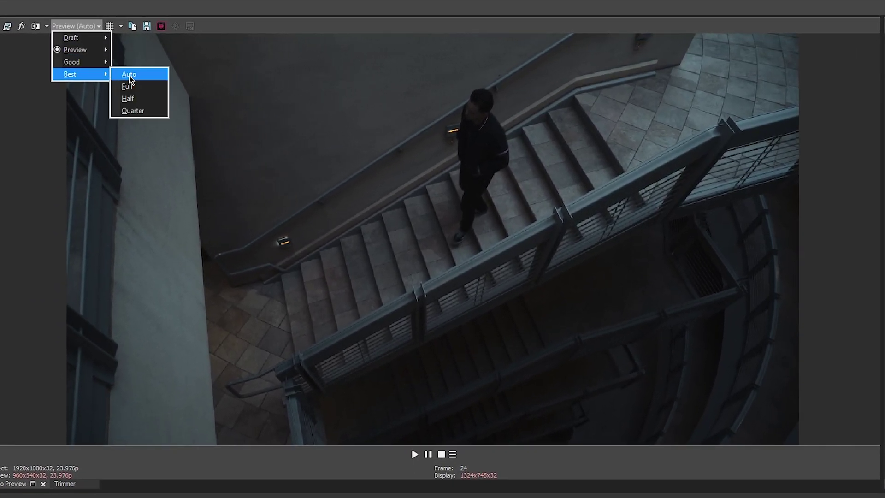
left_click(169, 74)
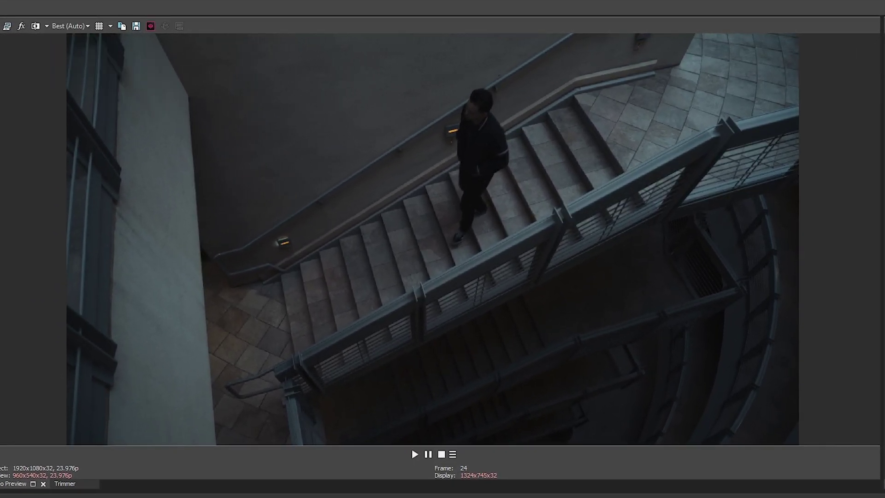
key("space")
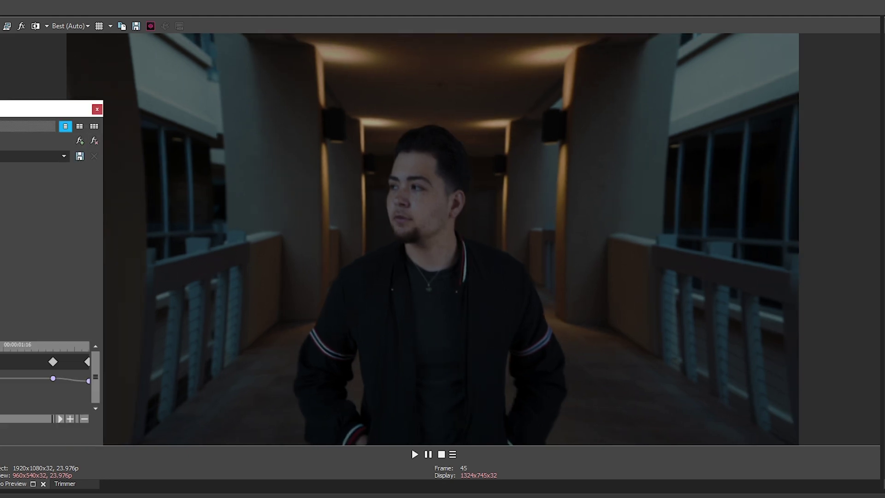
left_click_drag(0, 98, 1, 84)
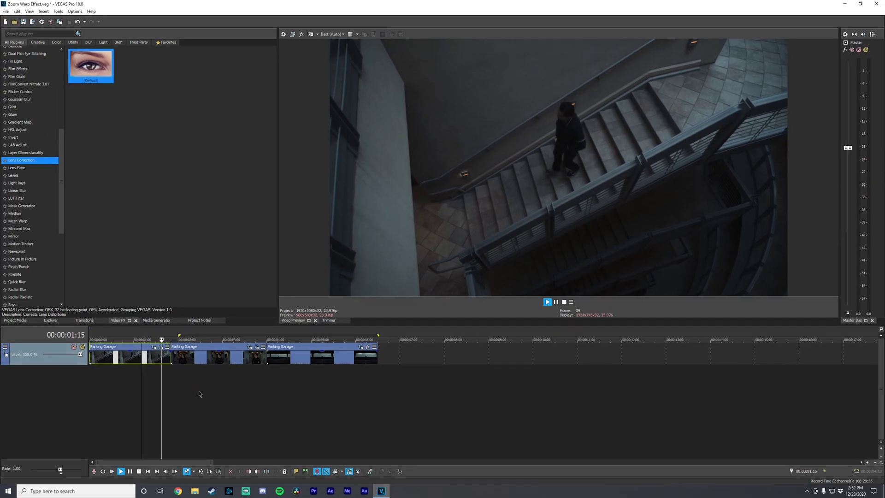
Replay the transition from the first clip into the second.
left_click(153, 360)
key("space")
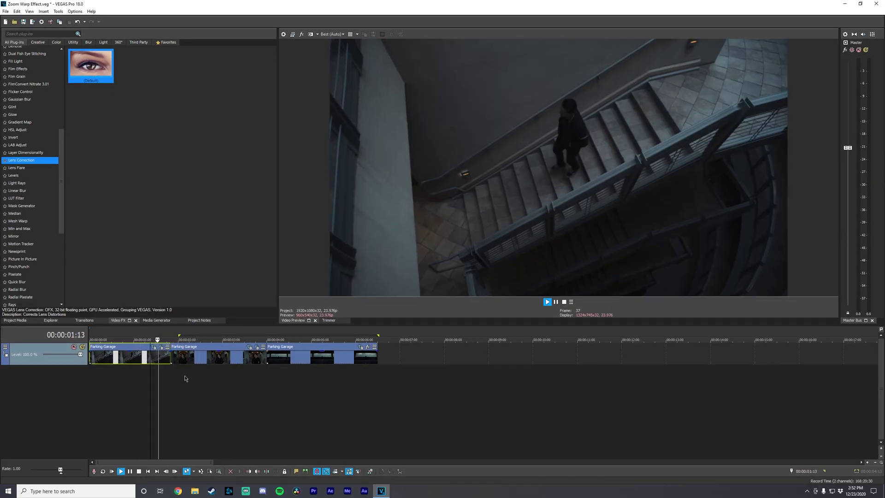
key("space")
Step back and forth frame by frame across the cut between the first and second clips to examine the lens warp.
left_click(164, 359)
key("Right")
key("Right")
key("Right")
key("Right")
key("Right")
key("Right")
key("Right")
key("Right")
key("Right")
key("Left")
key("Left")
key("Left")
key("Left")
key("Left")
key("Left")
key("Left")
key("Left")
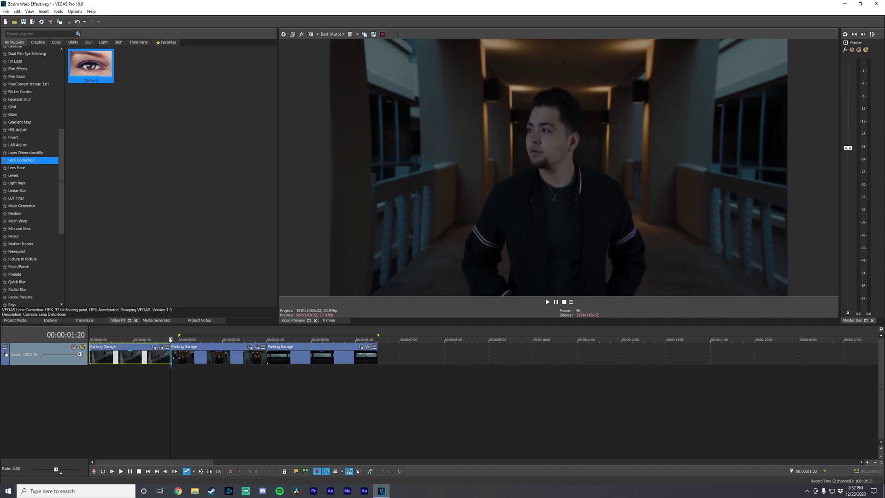
key("Right")
key("Right")
Move the playhead back to near the end of the first clip and play across the cut again.
mouse_move(175, 358)
left_mouse_down()
mouse_move(190, 358)
mouse_move(158, 357)
left_mouse_up()
left_click(152, 356)
key("space")
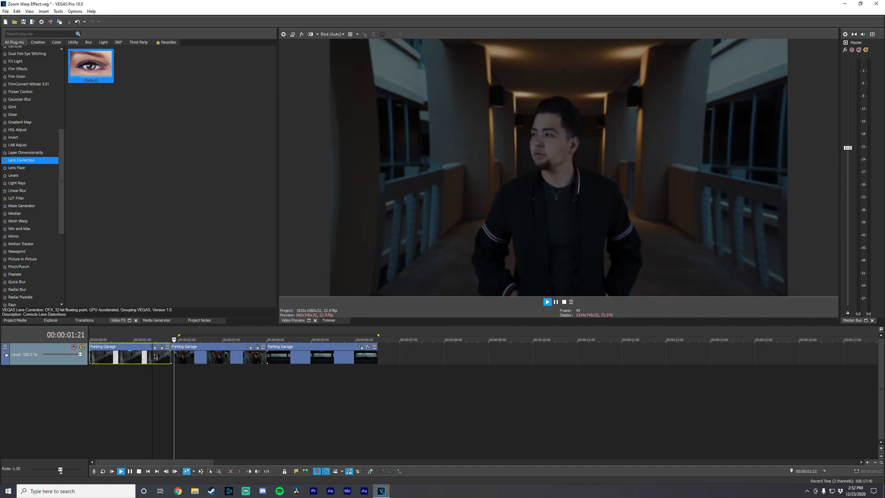
Step back and forth frame by frame across the cut between the second and third clips to examine the zoom and warp.
left_click(258, 363)
key("Left")
key("Left")
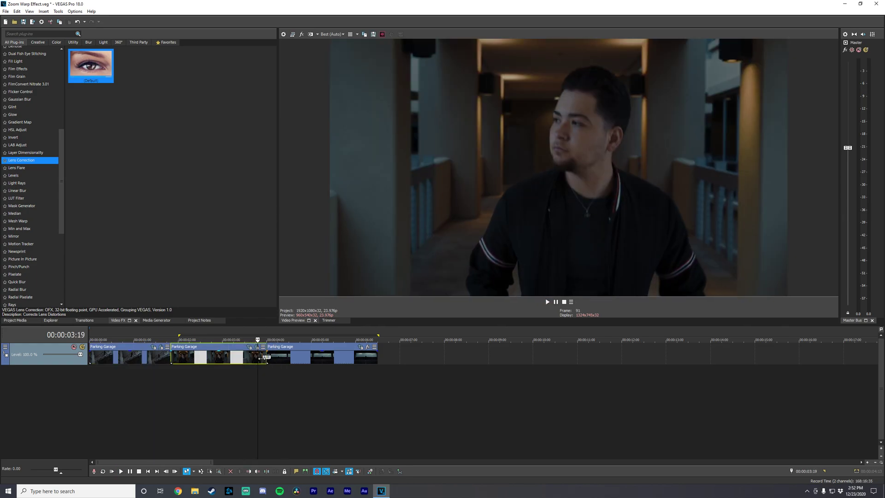
key("Right")
key("Right")
key("Right")
key("Right")
key("Right")
key("Right")
key("Right")
key("Left")
key("Left")
key("Left")
key("Left")
key("Right")
key("Right")
key("Right")
key("Right")
key("Right")
key("Right")
key("Right")
key("Right")
key("Right")
key("Right")
key("Right")
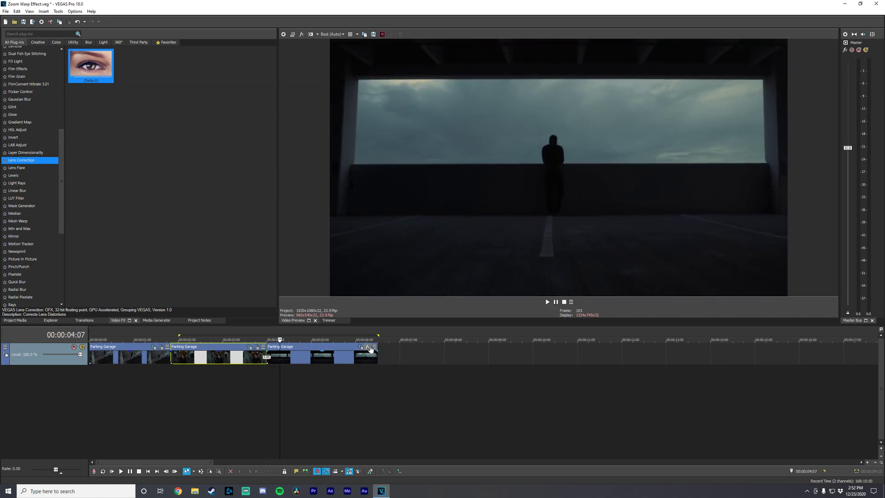
Animate Radial Distortion k3 in the third clip's Lens Correction, with a -0.15 keyframe at the start.
left_click(374, 348)
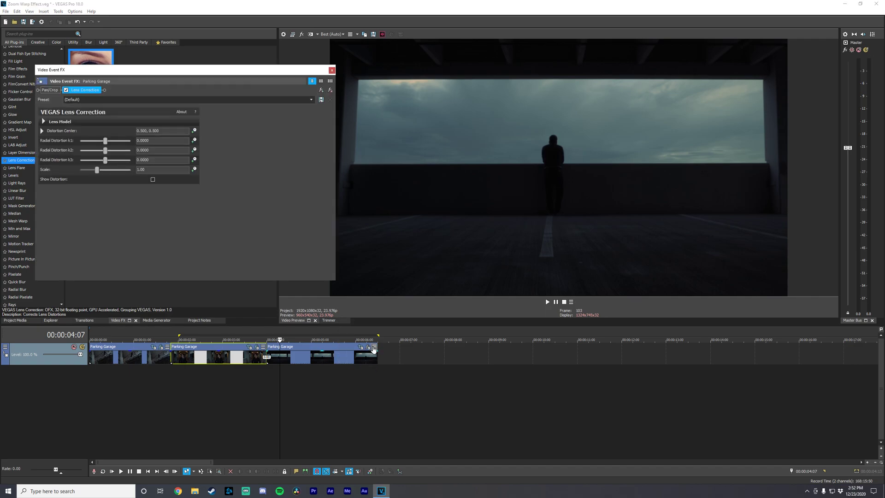
left_click(194, 160)
left_click(96, 229)
left_click(234, 273)
left_click(319, 273)
left_click(96, 229)
double_click(143, 160)
type("-0.15")
key("Return")
left_click(326, 229)
left_click(332, 69)
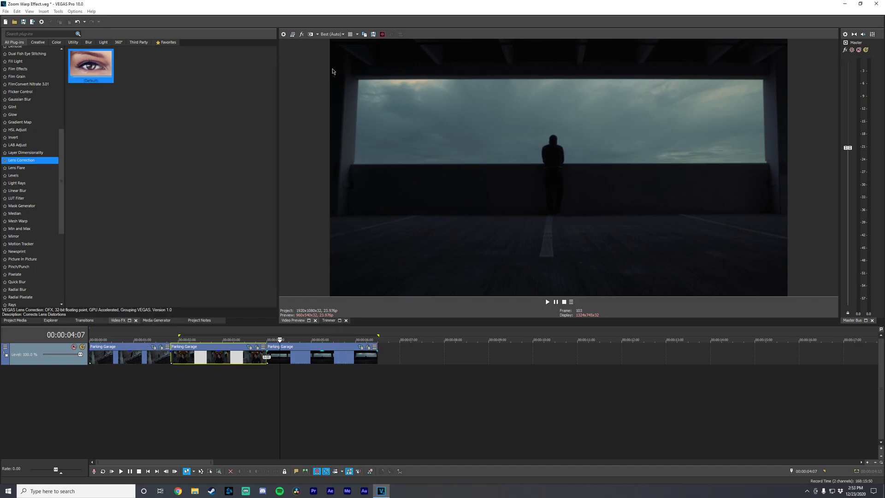
Play from the end of the second clip through the third clip, and replay the sequence from early in the first clip.
key("space")
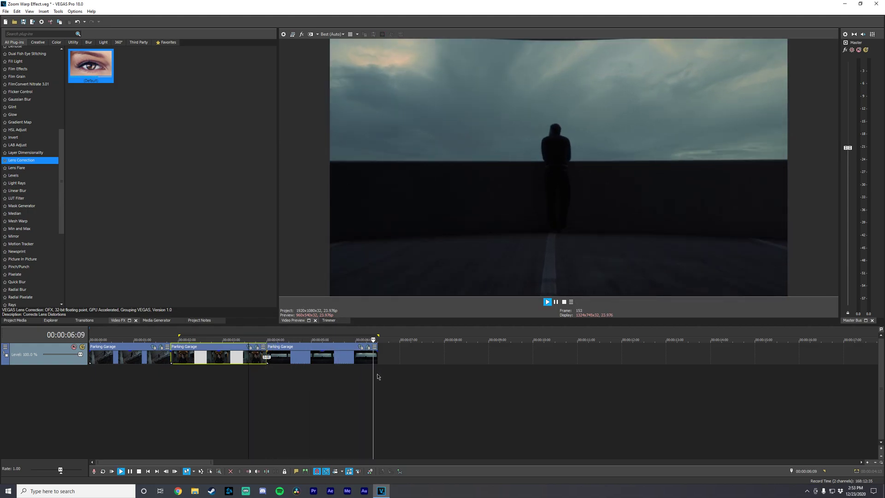
key("space")
left_click(104, 359)
key("space")
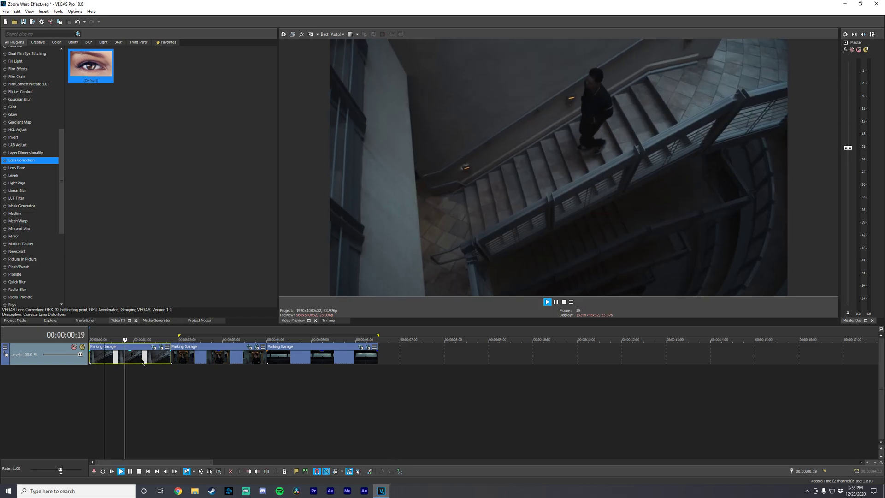
key("space")
left_click(547, 301)
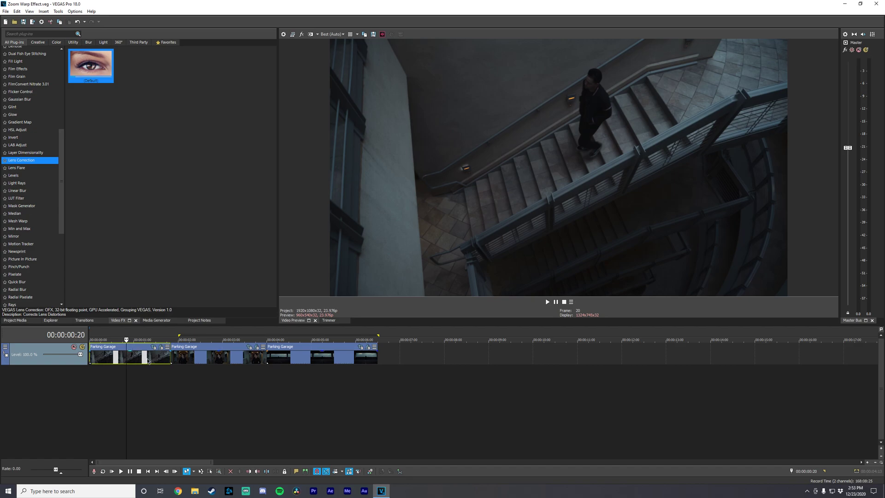
key("Left")
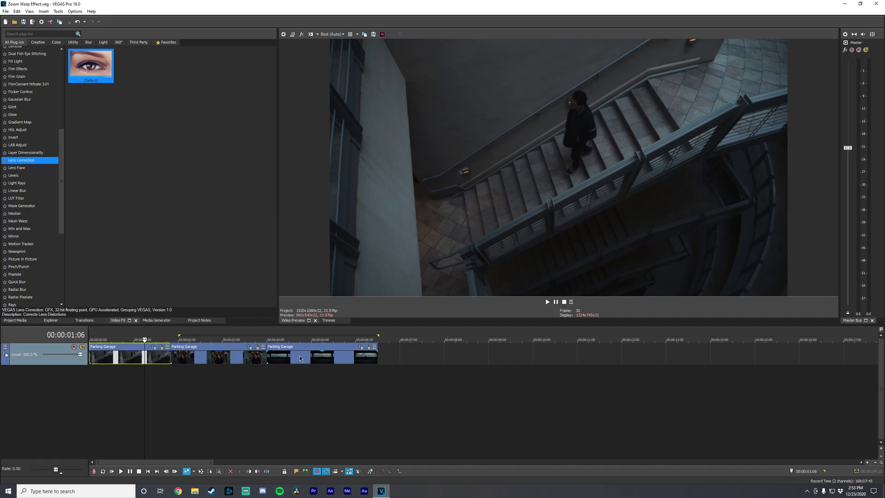
Combine all three Parking Garage clips into a nested timeline saved on the Desktop as Zoom Warp Effect_Untitled Timeline.
left_click(312, 358, "shift")
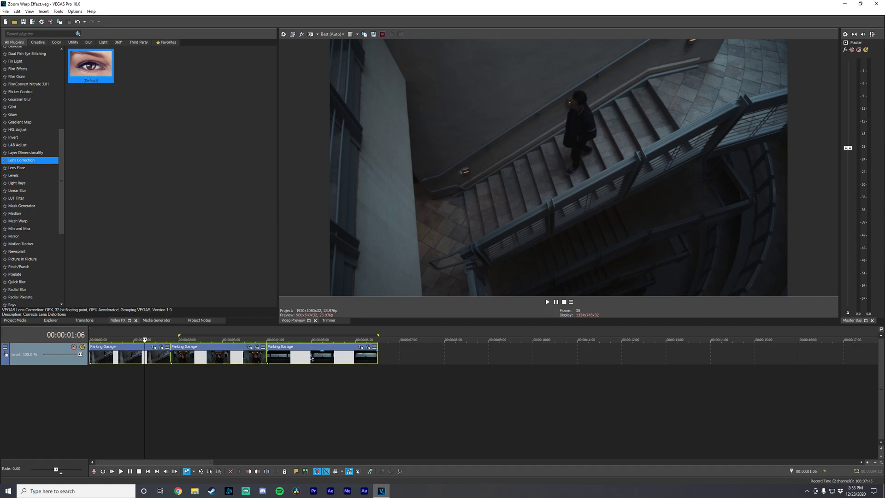
right_click(152, 359)
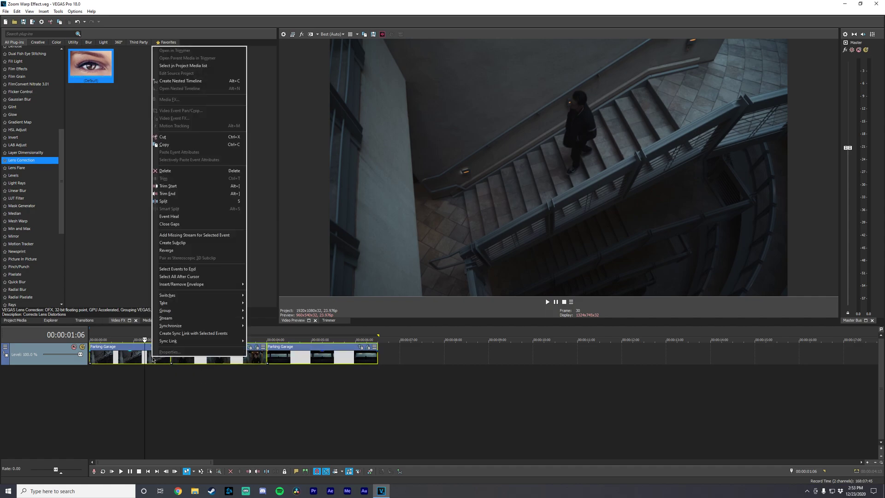
left_click(209, 84)
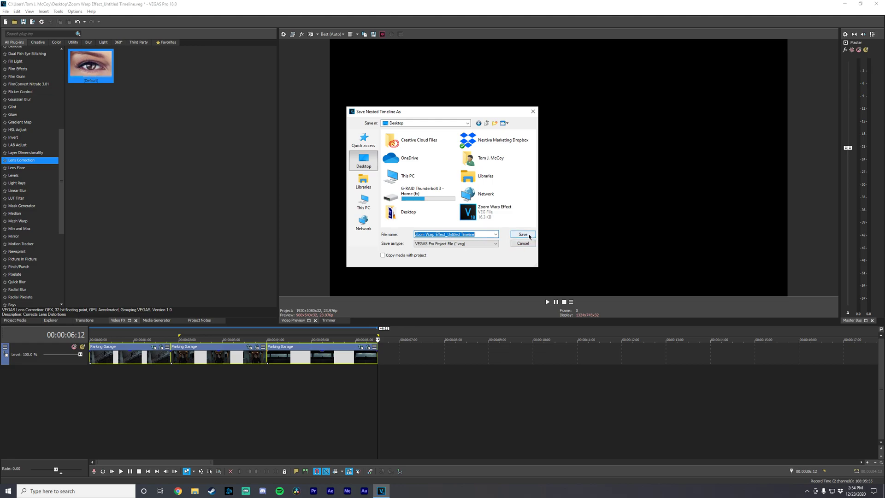
left_click(530, 237)
Check the clips inside the nested timeline and switch back to the main Zoom Warp Effect project.
left_click_drag(850, 459, 272, 462)
left_click(121, 363)
left_click(166, 360)
left_click(247, 356)
left_click(110, 359)
left_click(169, 361)
left_click(224, 359)
left_click(382, 491)
left_click(358, 457)
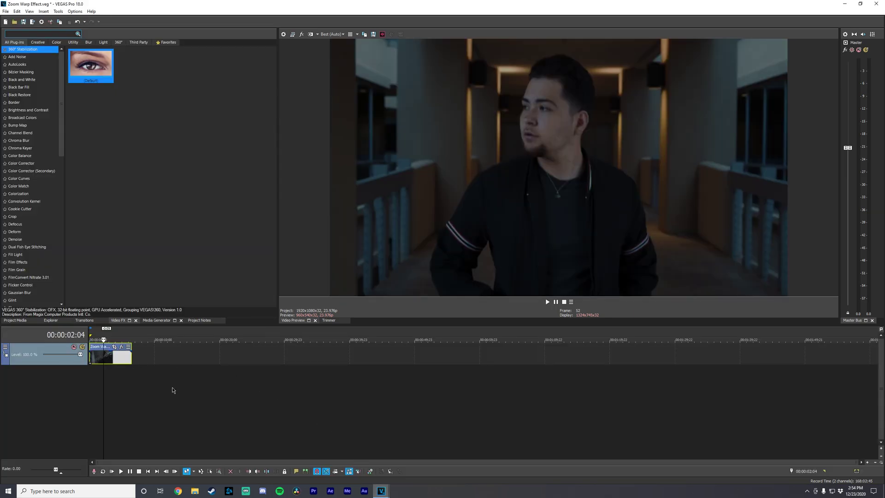
Play the nested timeline clip in the main project from near its beginning to check its content.
left_click_drag(860, 462, 236, 463)
left_click(106, 359)
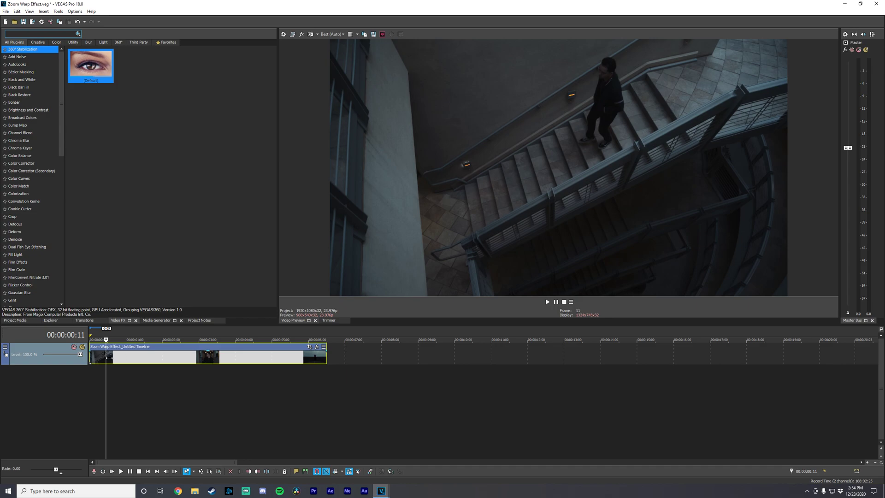
left_click(131, 358)
left_click(112, 359)
key("space")
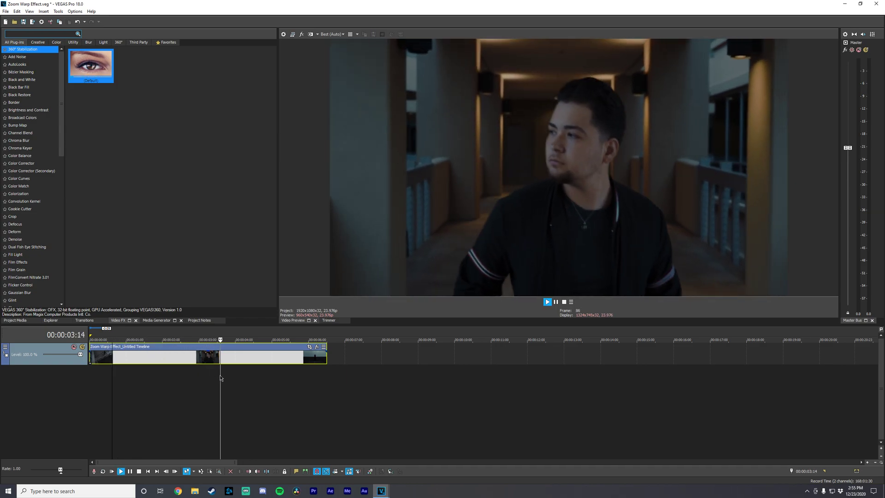
key("space")
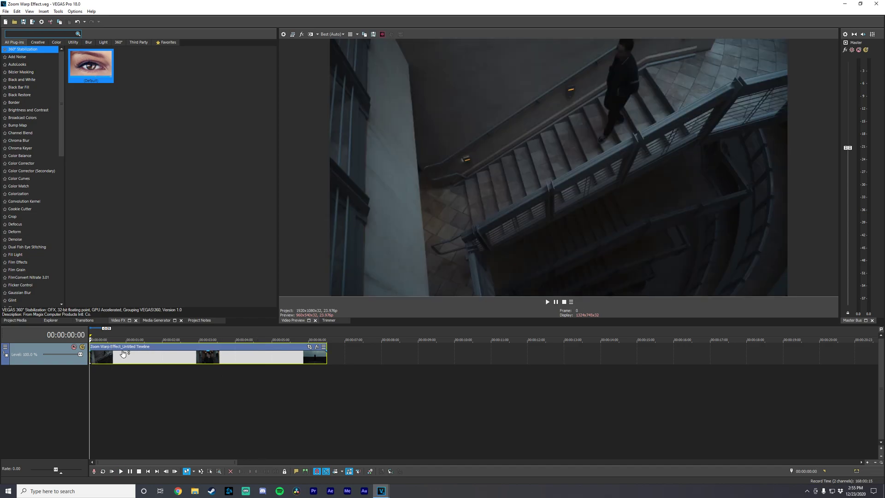
Split the nested clip where the staircase shot changes to the corridor shot.
left_click(131, 357)
left_click_drag(134, 360, 141, 360)
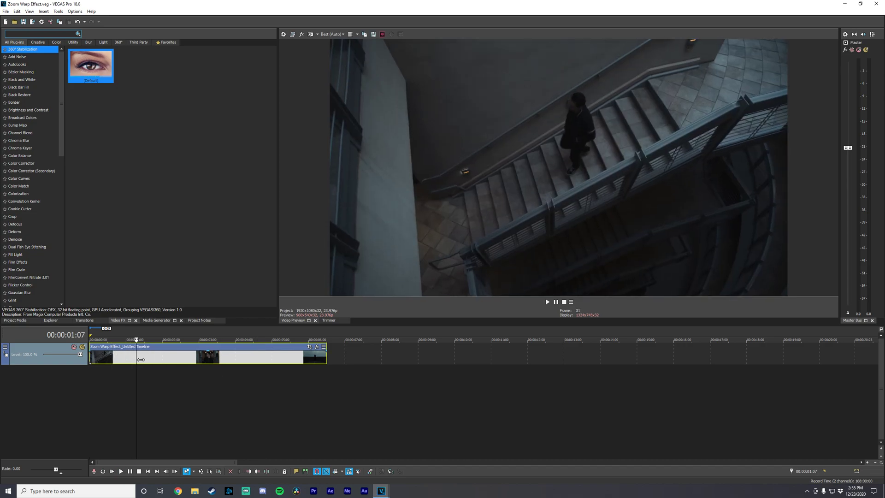
left_click(160, 359)
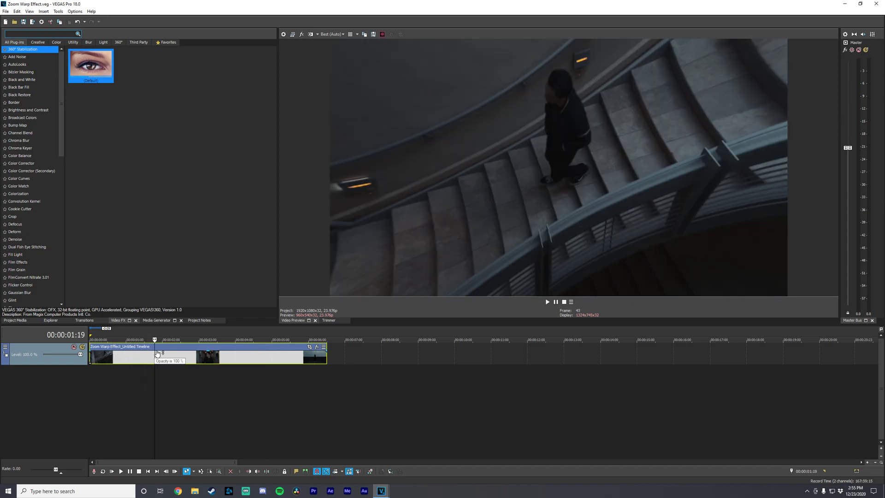
key("s")
Split the nested clip at 00:00:04:00, where the corridor shot changes to the rooftop silhouette shot.
left_click(177, 360)
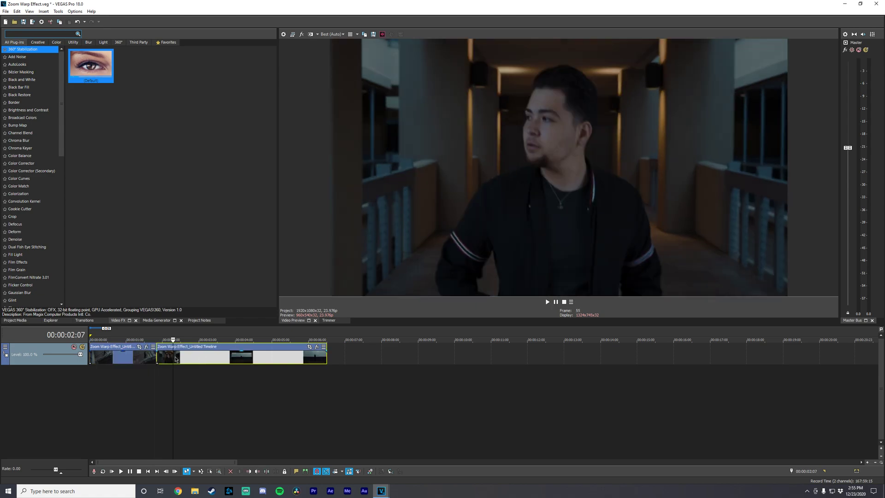
key("space")
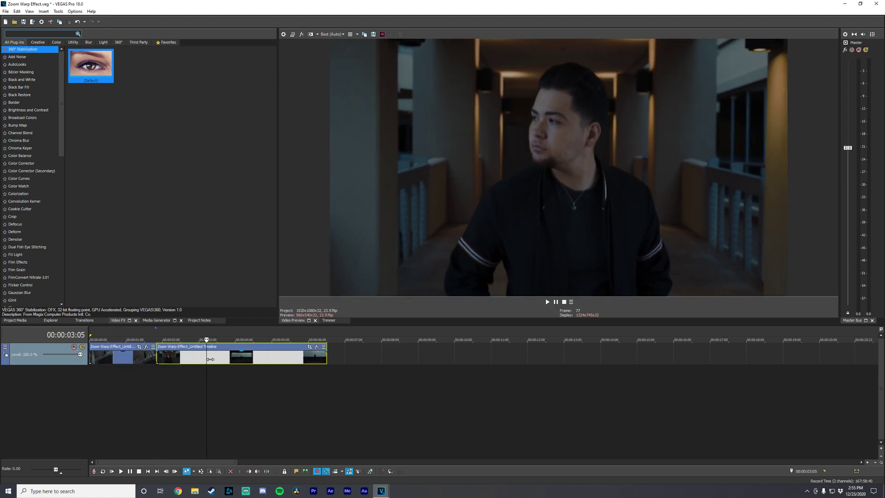
key("Left")
key("Left")
key("Left")
key("Left")
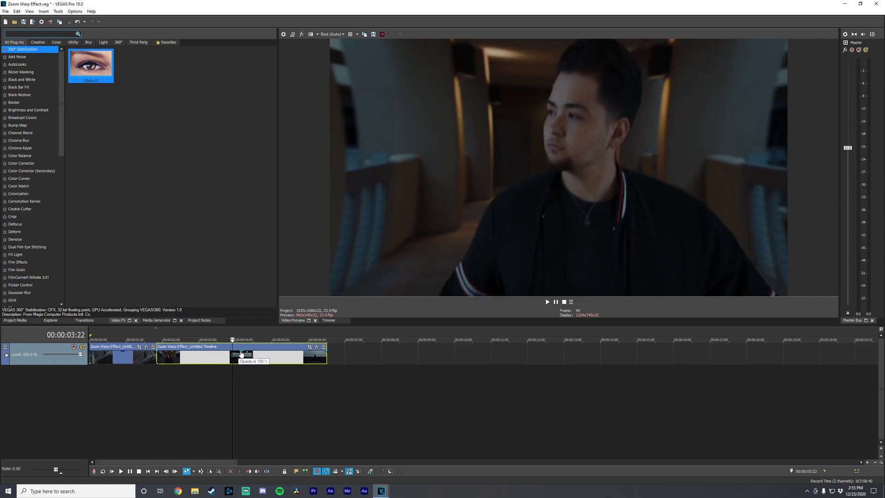
key("Right")
key("Right")
key("s")
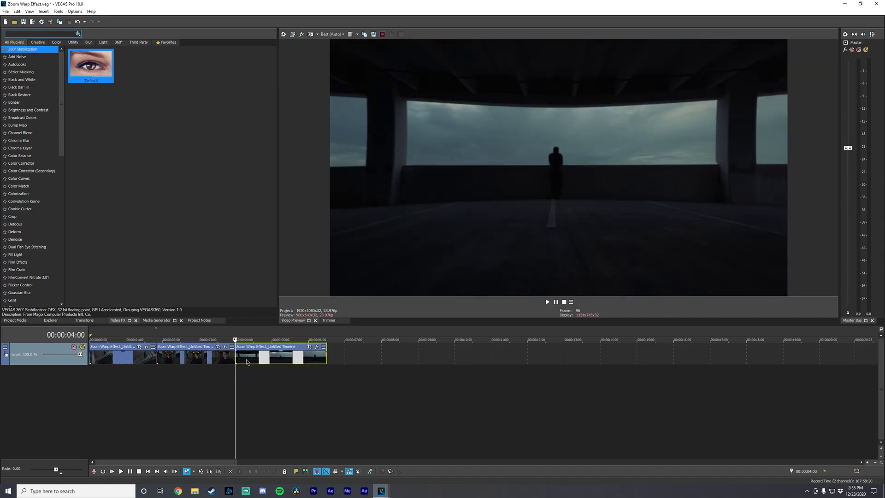
Keyframe the first nested segment's Pan/Crop at 00:00:01:20 with the frame shrunk to 1,440 x 810 for a slow push-in.
left_click(144, 364)
left_click(139, 347)
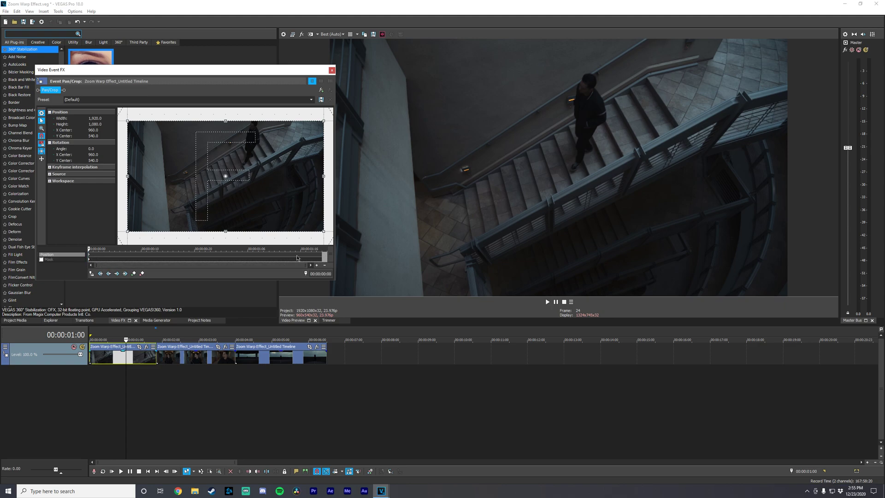
left_click(322, 255)
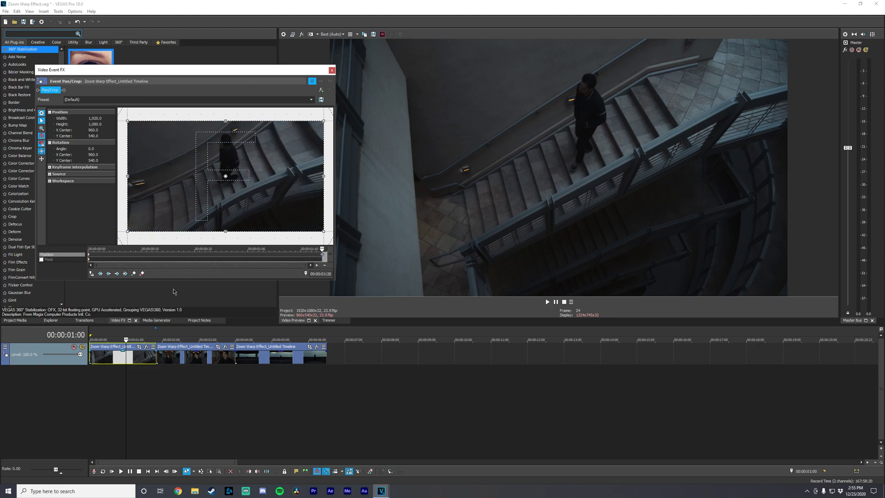
left_click_drag(130, 122, 152, 135)
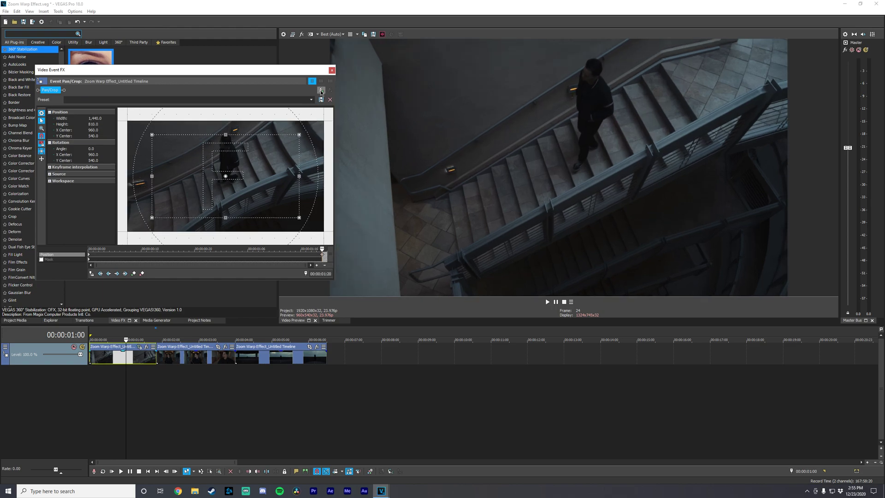
left_click(332, 70)
Give the second nested segment a slow push-in by shrinking its Pan/Crop frame at the segment's end.
left_click(219, 346)
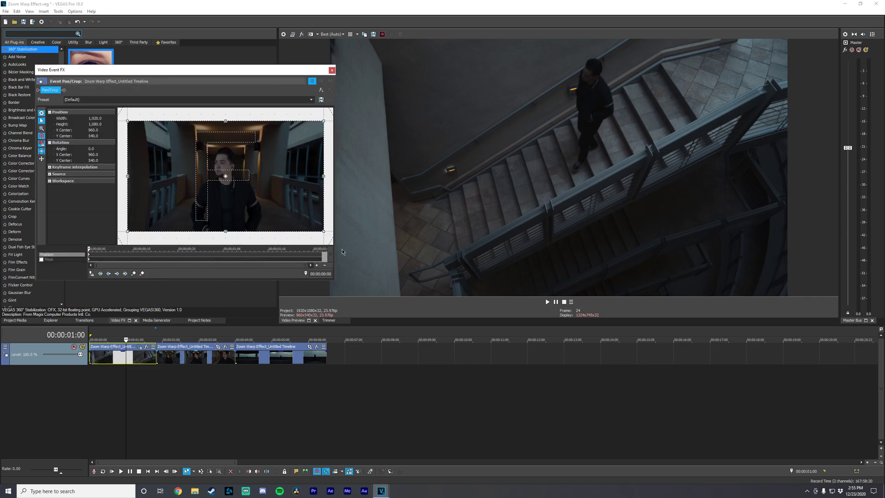
left_click(327, 257)
left_click_drag(131, 124, 153, 136)
left_click(332, 70)
Give the third nested segment the same push-in by shrinking its Pan/Crop frame at 00:00:02:11.
left_click(310, 347)
left_click(325, 257)
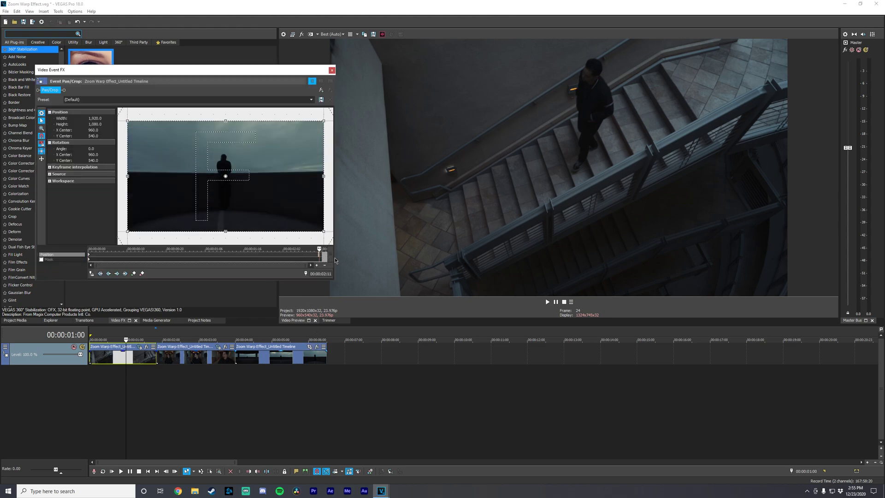
left_click_drag(131, 125, 153, 135)
left_click(332, 70)
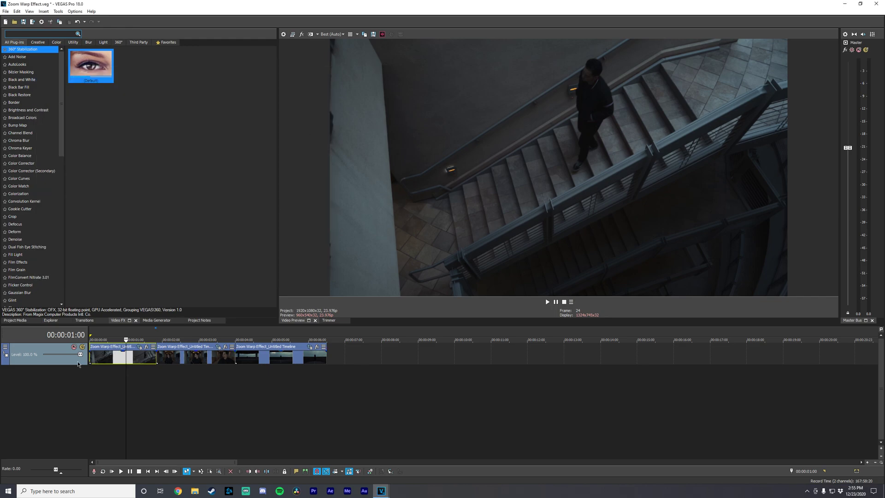
Play the whole sequence from the beginning of the timeline to preview the finished transitions.
key("ctrl+Home")
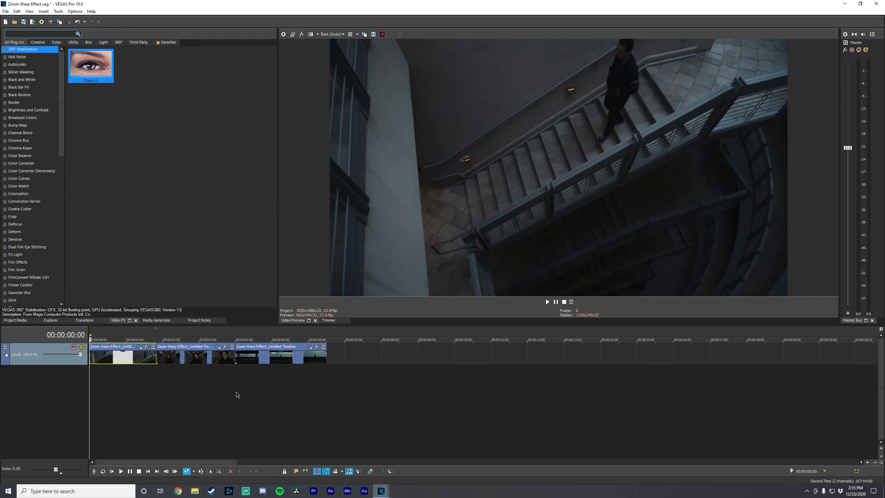
left_click(109, 359)
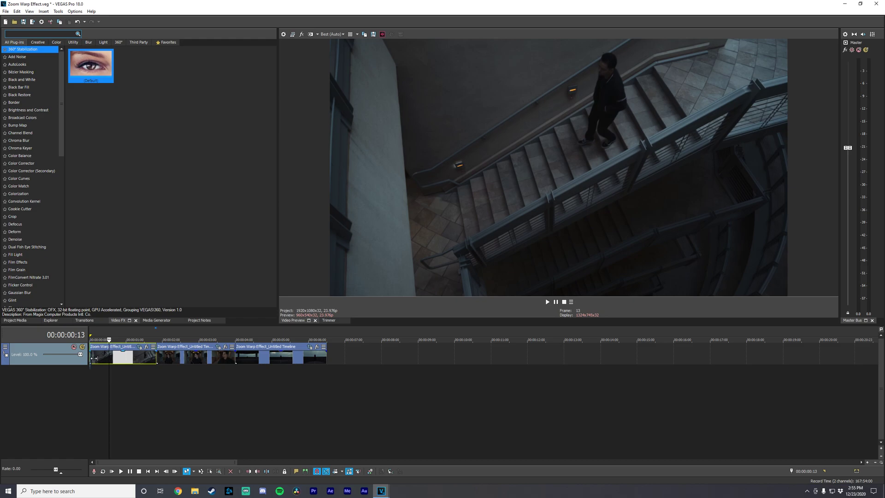
key("ctrl+Home")
key("space")
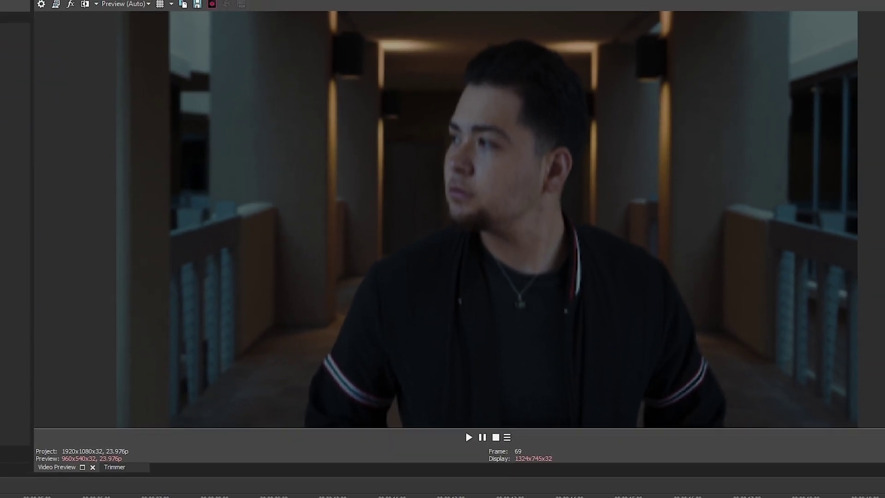
left_click(107, 411)
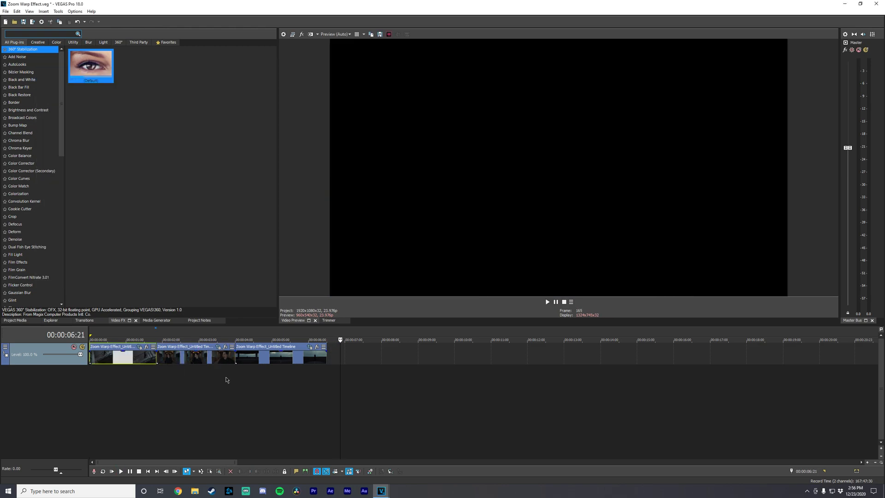
Return to the timeline start and inspect frames in the first two segments, including those just before their cut.
key("Home")
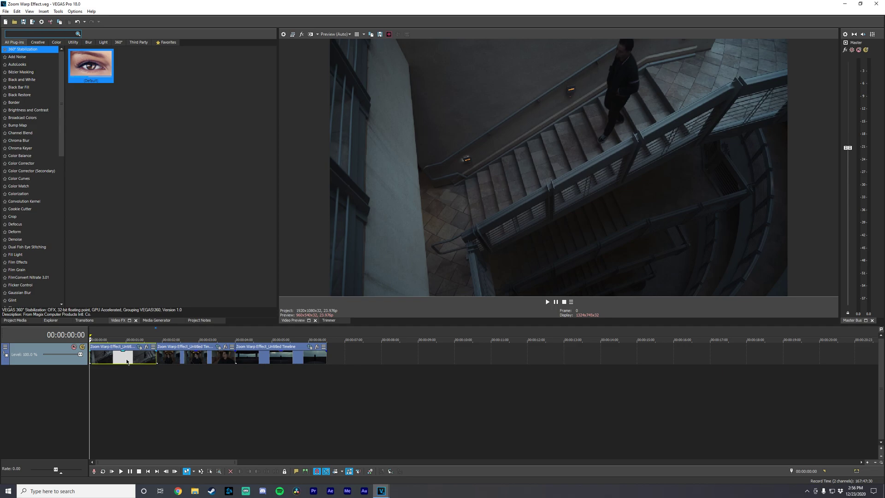
left_click(130, 362)
left_click(178, 362)
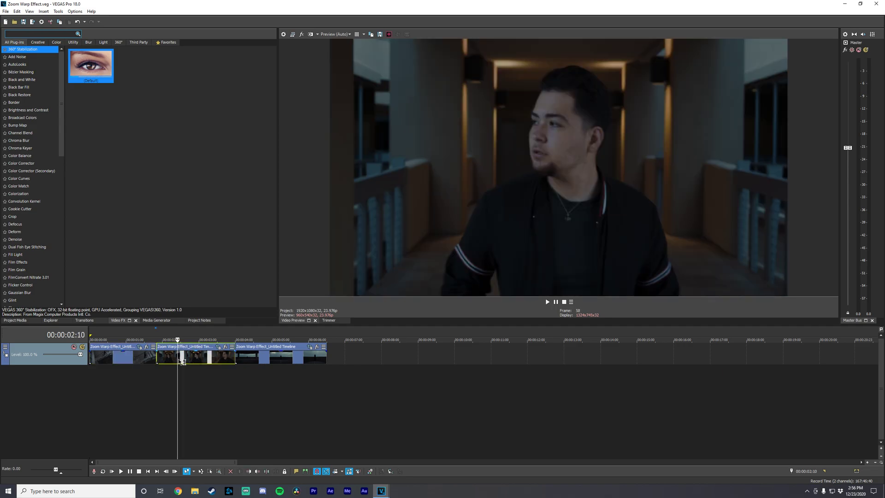
left_click(141, 361)
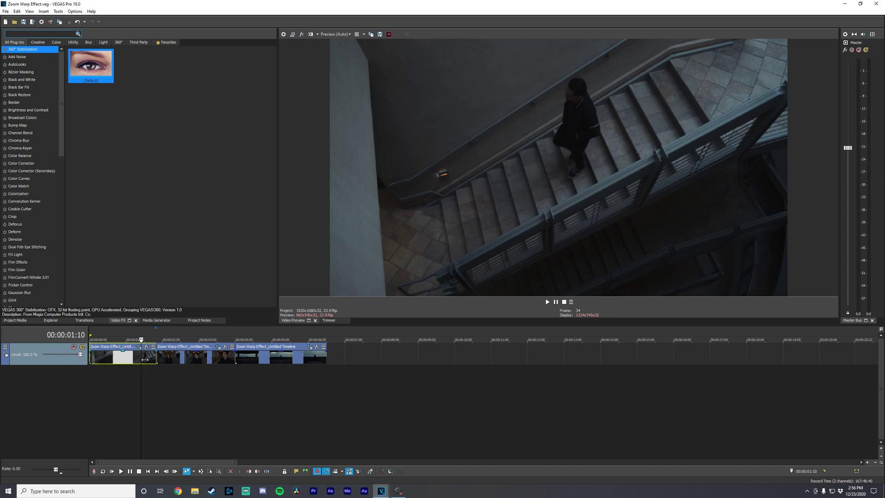
left_click_drag(144, 360, 157, 360)
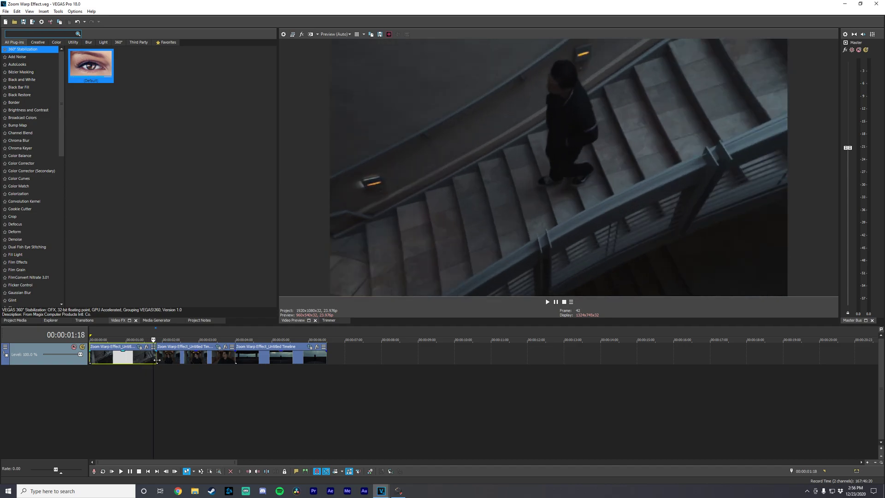
left_click(151, 360)
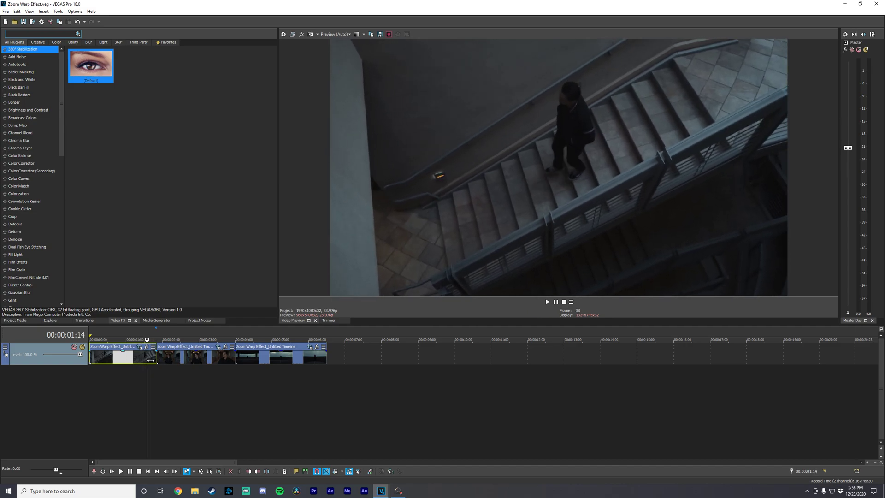
left_click(202, 362)
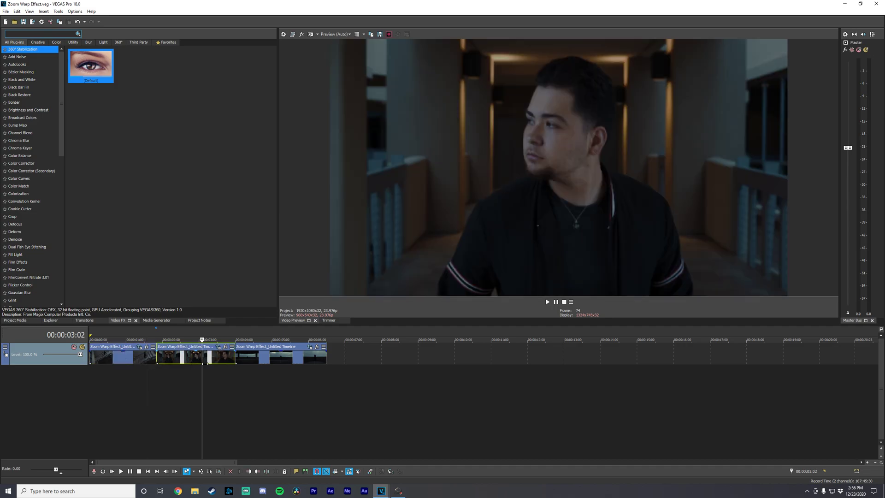